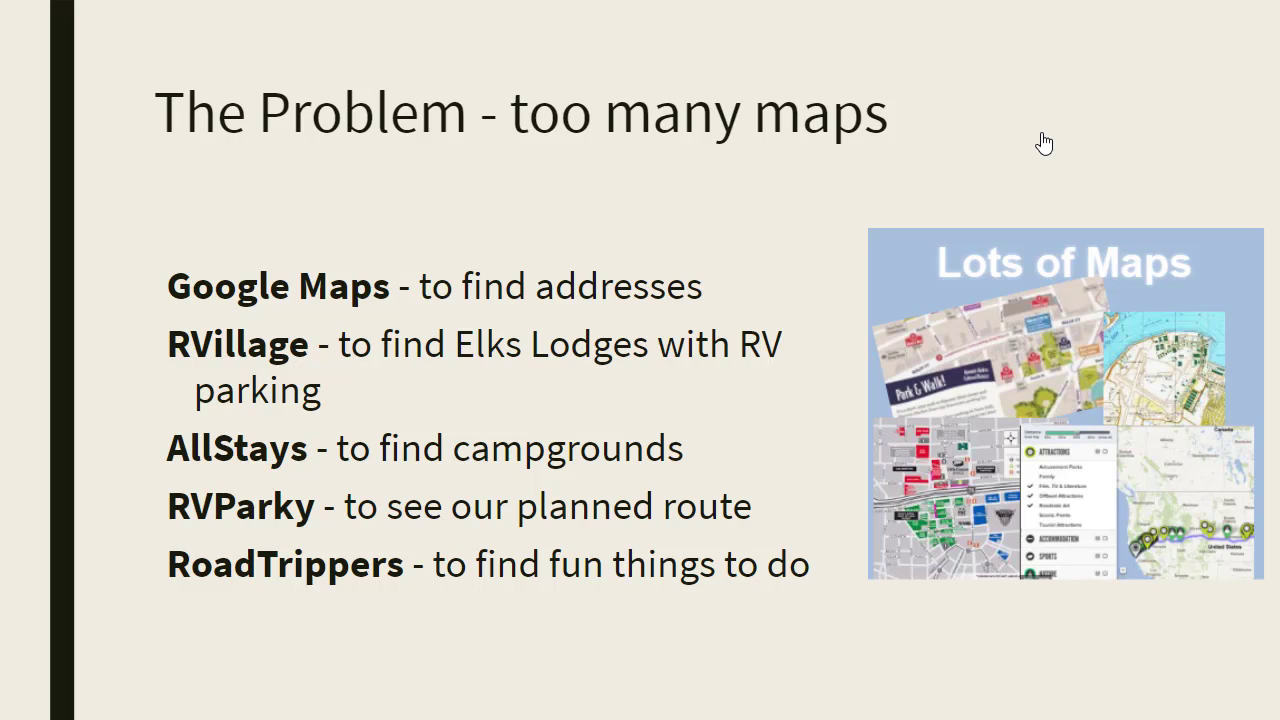
Advance past the Google Maps, AllStays.com and RVillage.com slides to 'The solution - Make your own map'
key(Right)
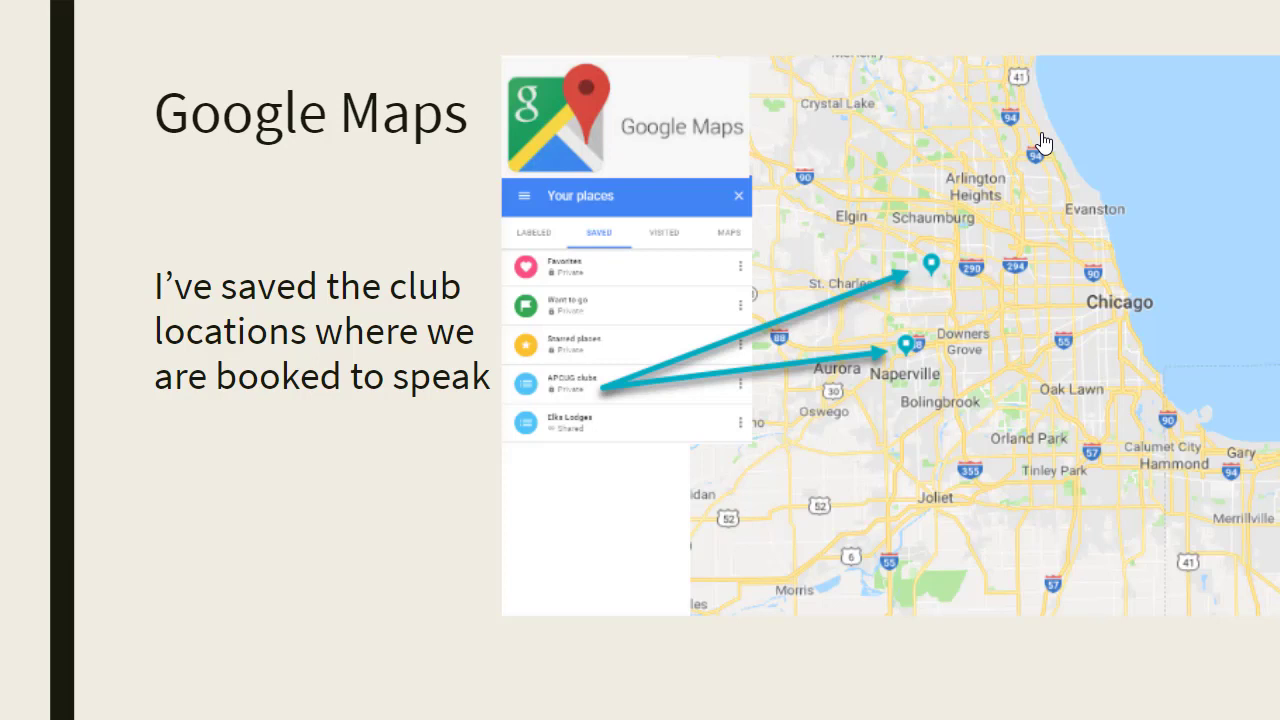
click(1043, 143)
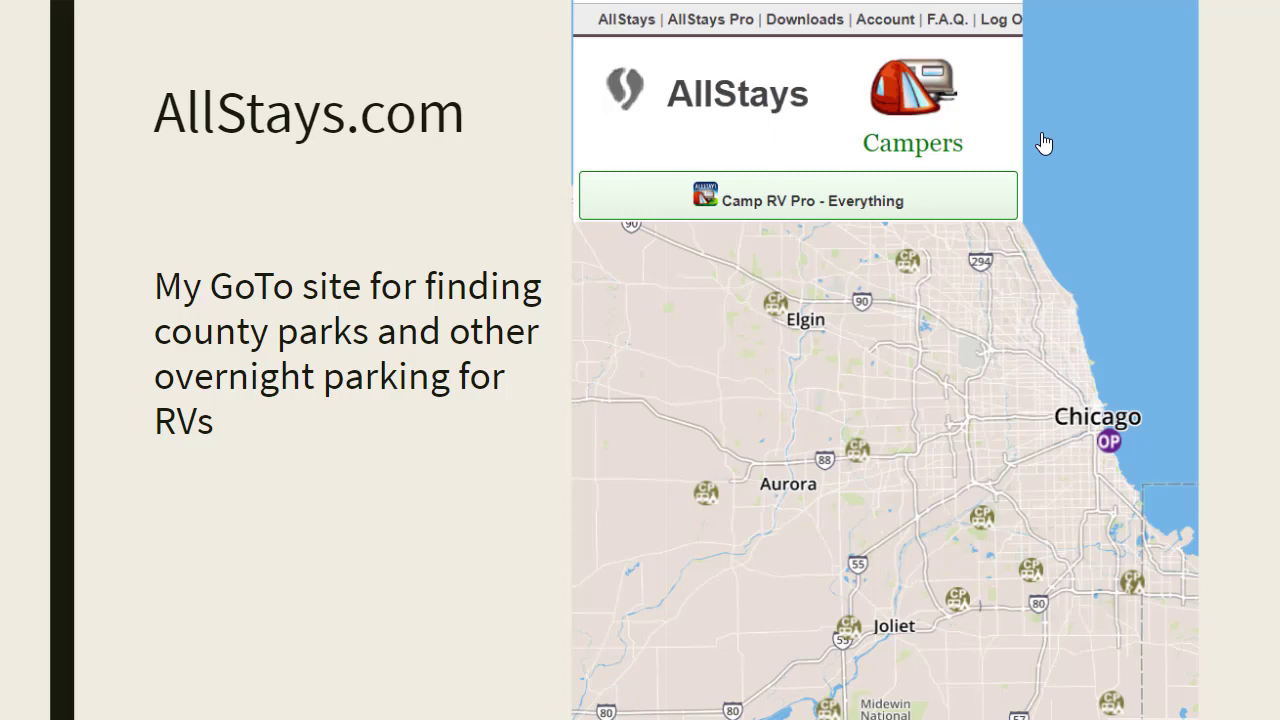
key(Right)
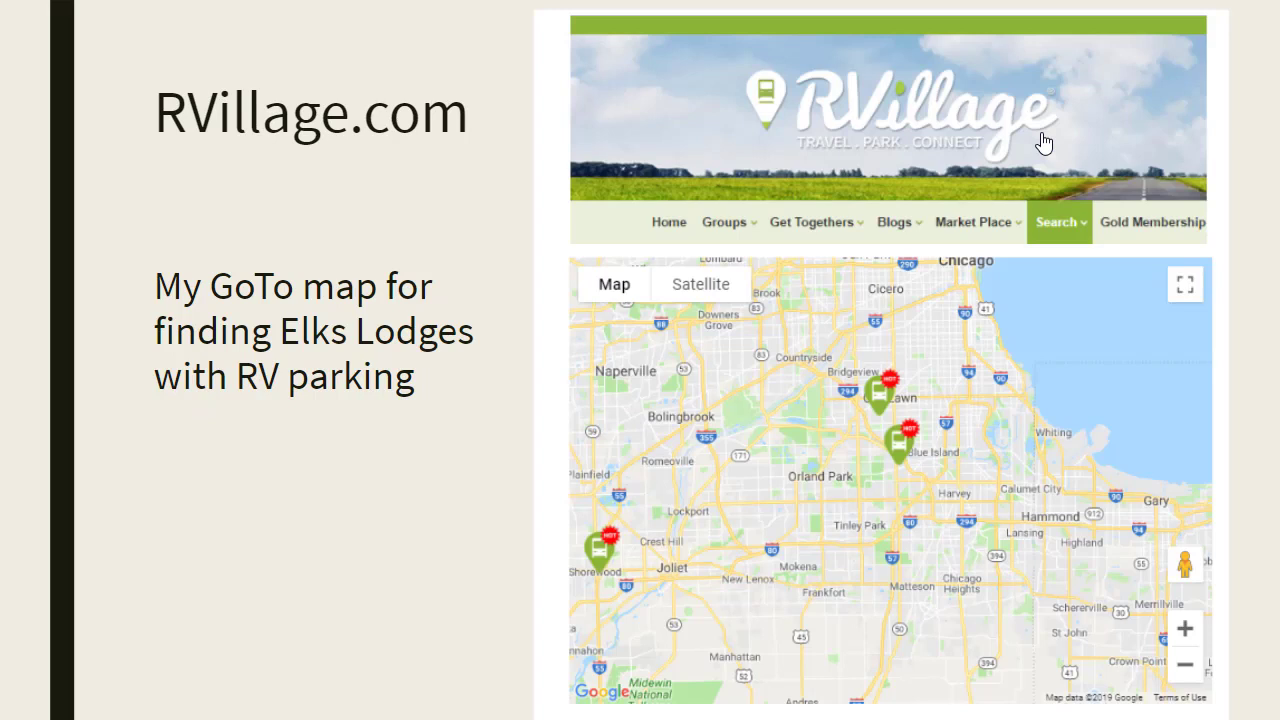
key(Right)
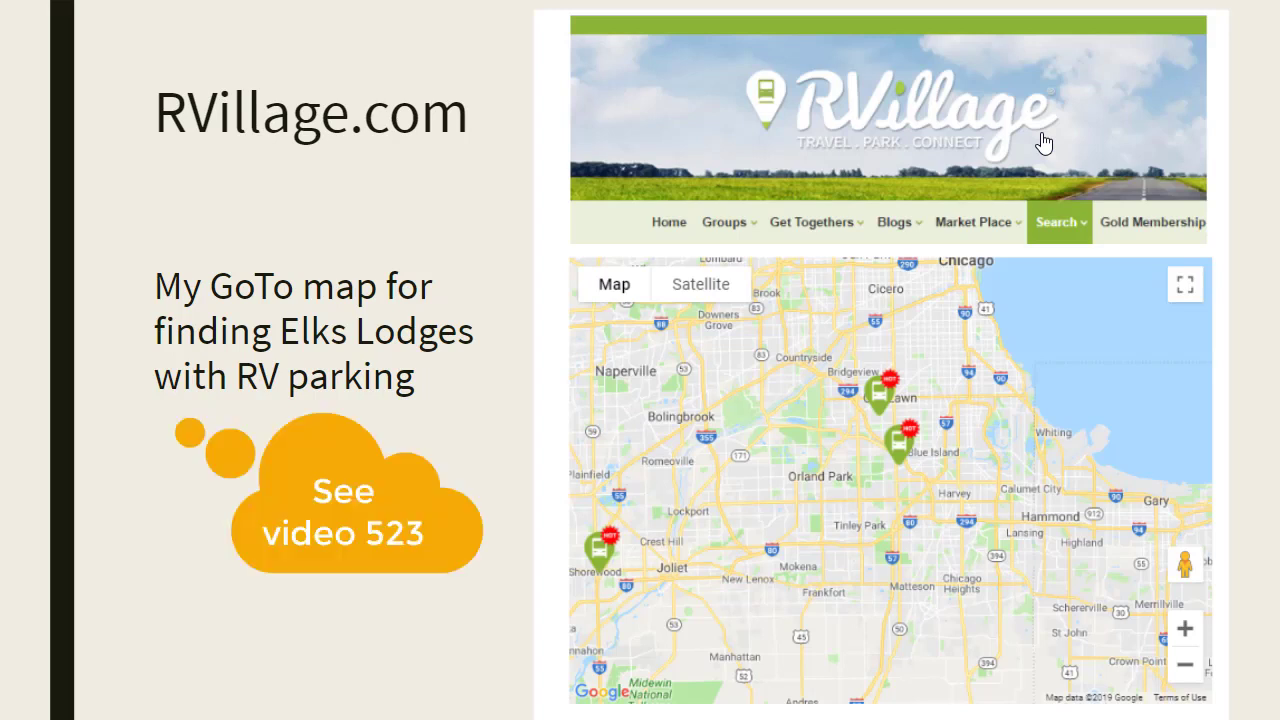
key(Right)
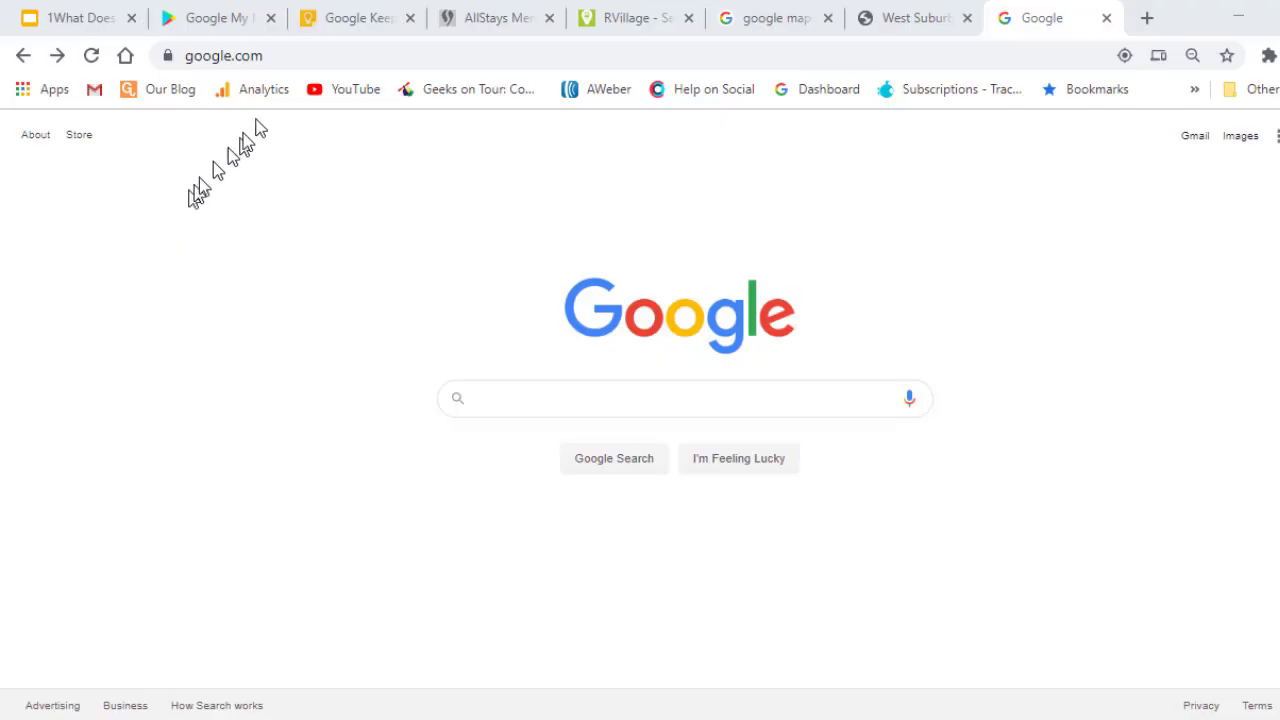
Go to mymaps.google.com in Chrome to list the account's existing maps
click(299, 59)
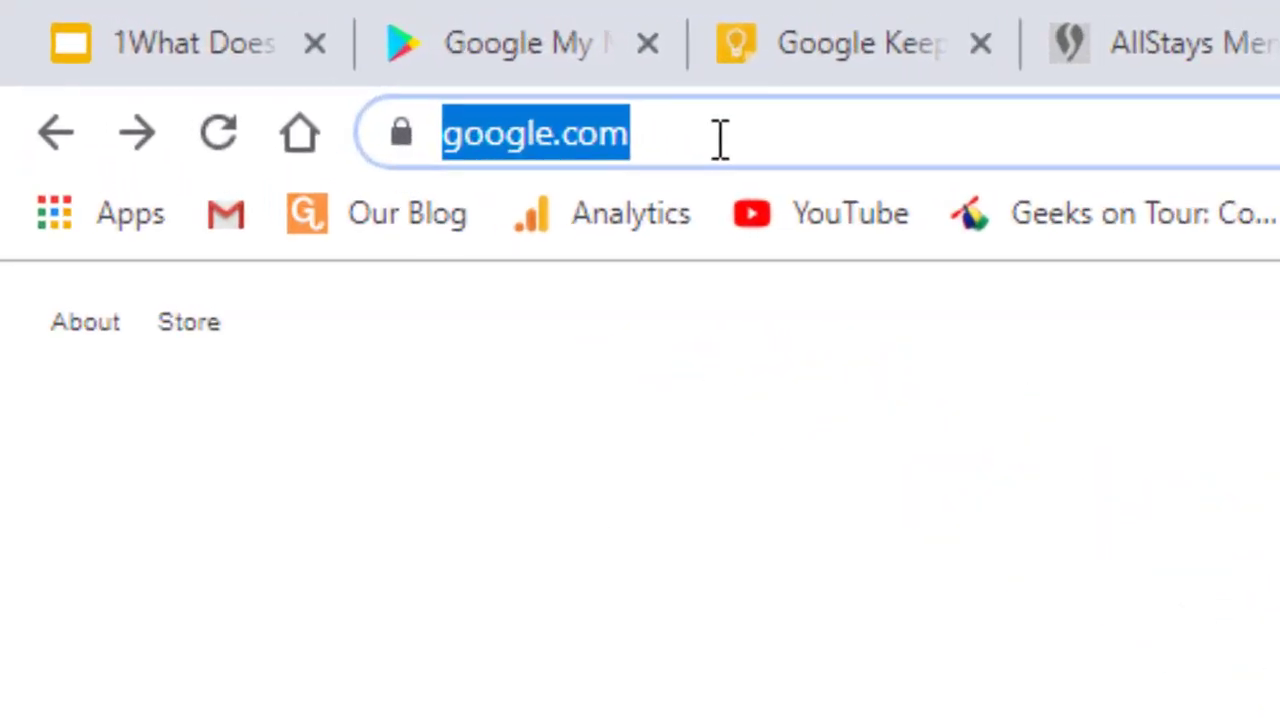
text(mymap)
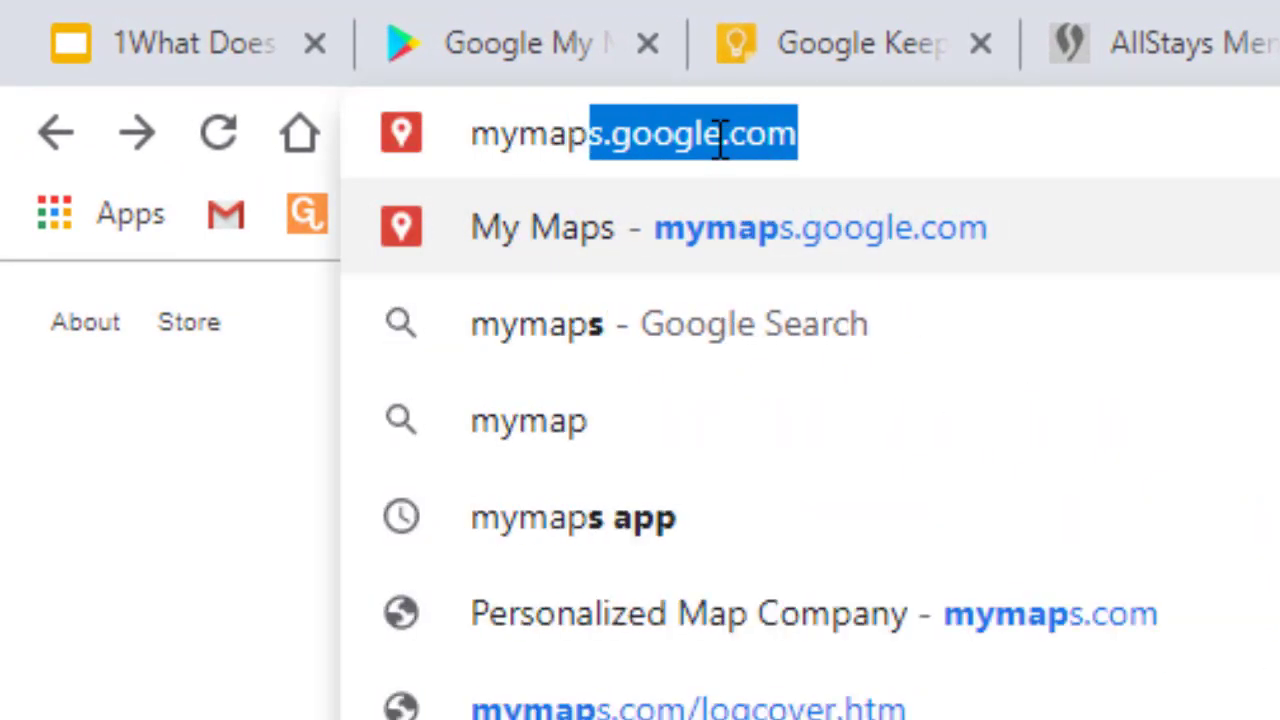
text(s.googl)
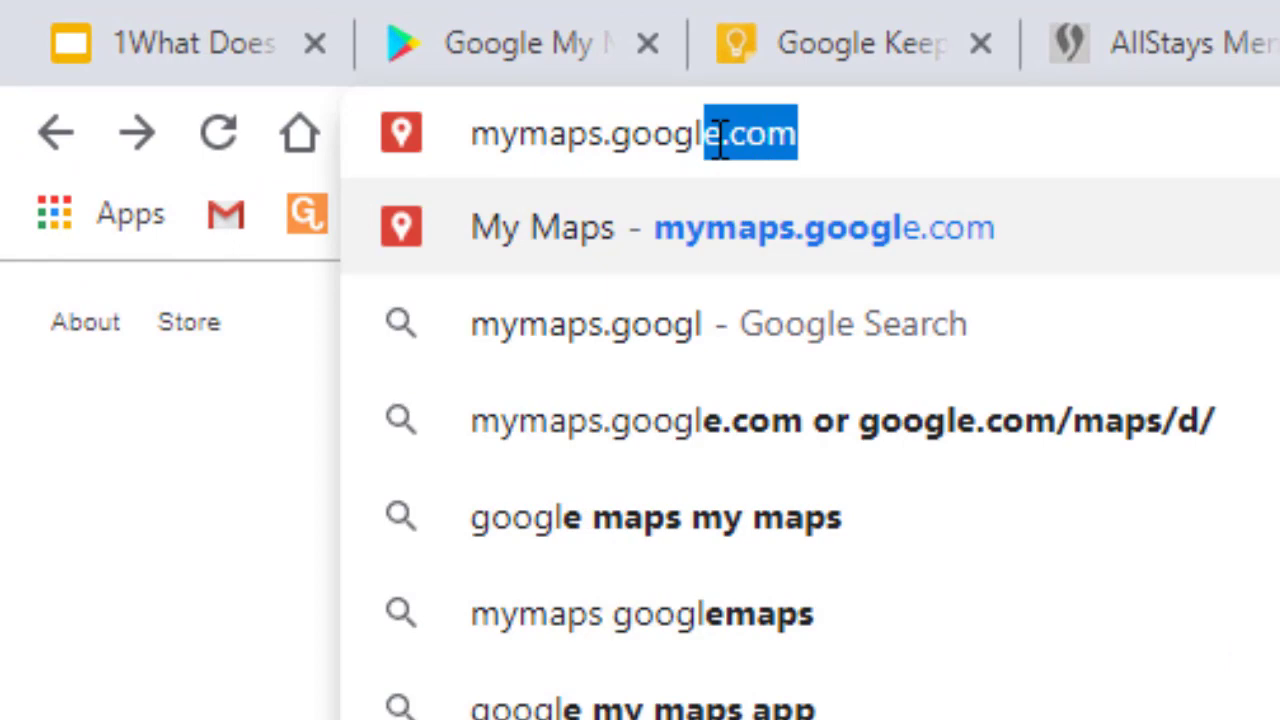
text(e.com)
key(Return)
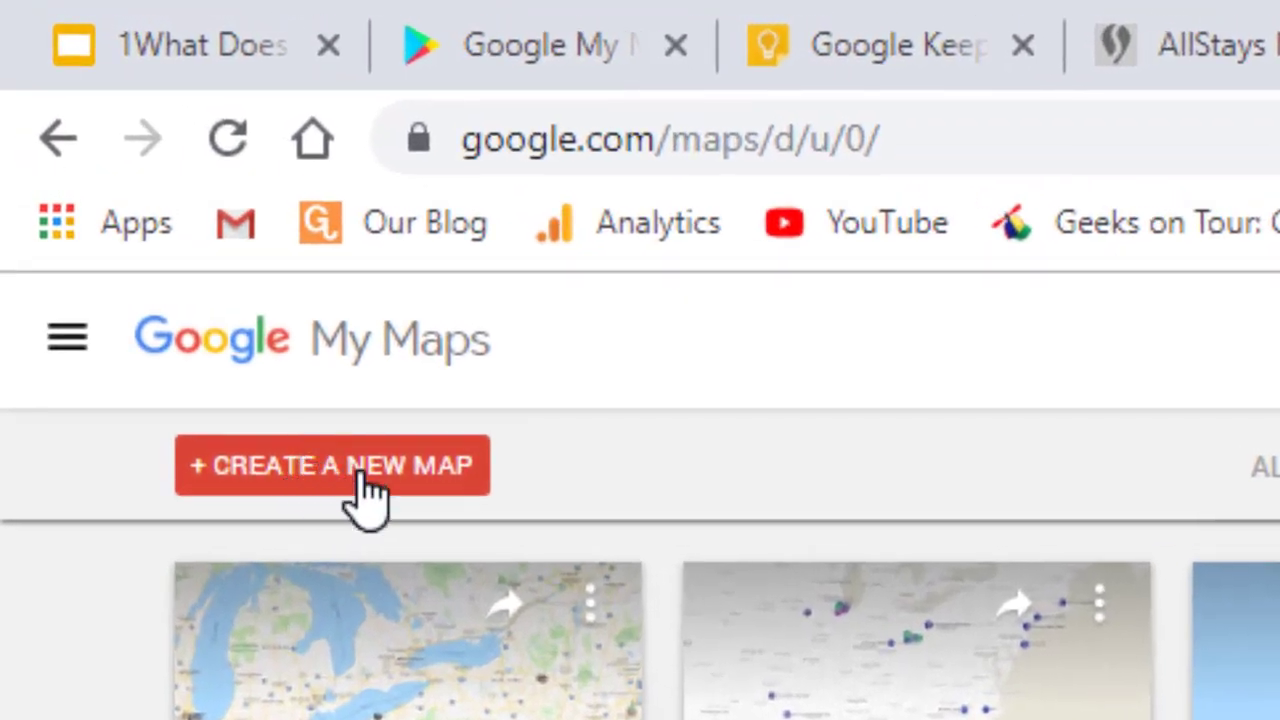
Create a new map titled '2019 chicago' with the description 'places to stay'
click(195, 258)
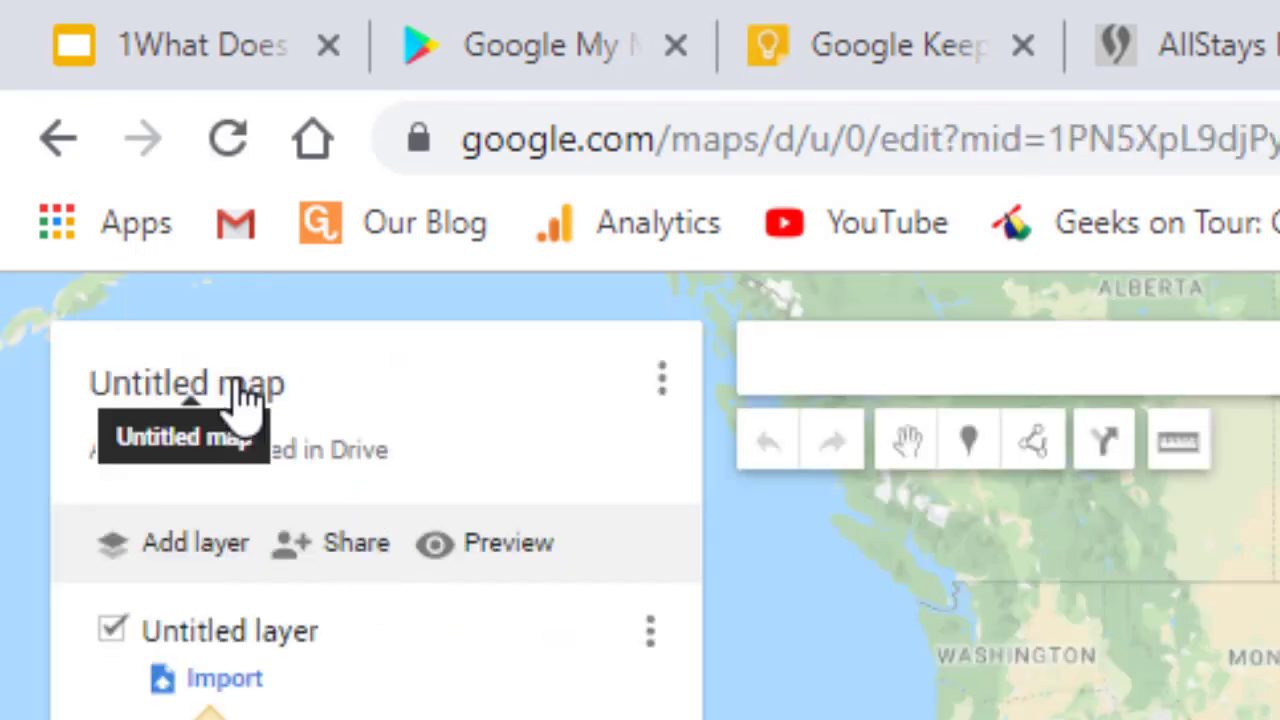
click(258, 398)
text(2019 chicago)
click(606, 451)
text(places to stay)
click(574, 494)
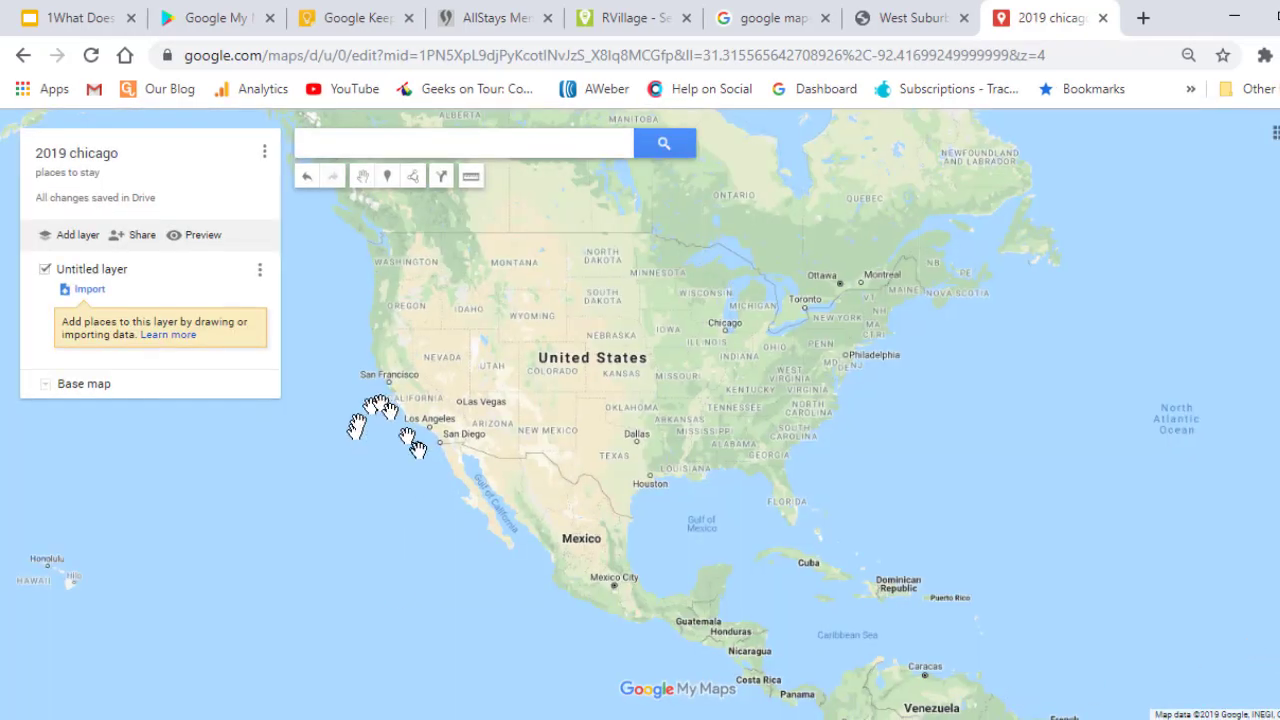
Search the map for Glenside Public Library
click(381, 145)
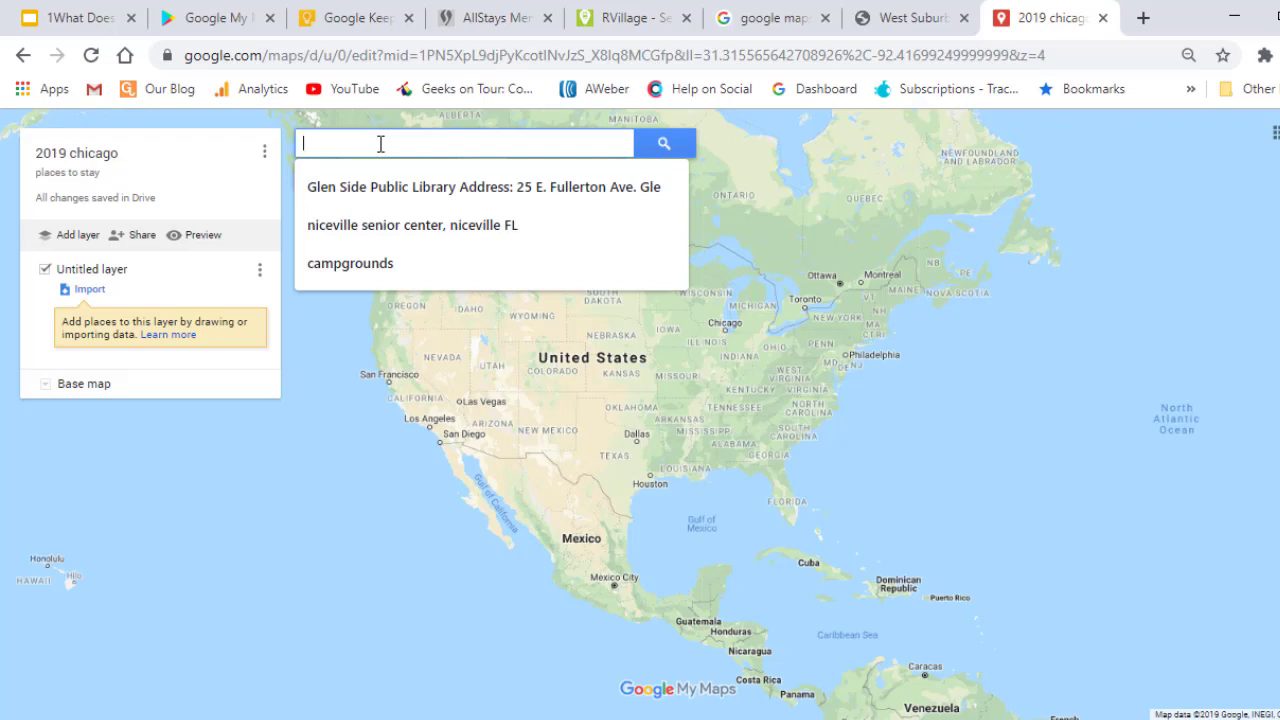
mouse_move(383, 189)
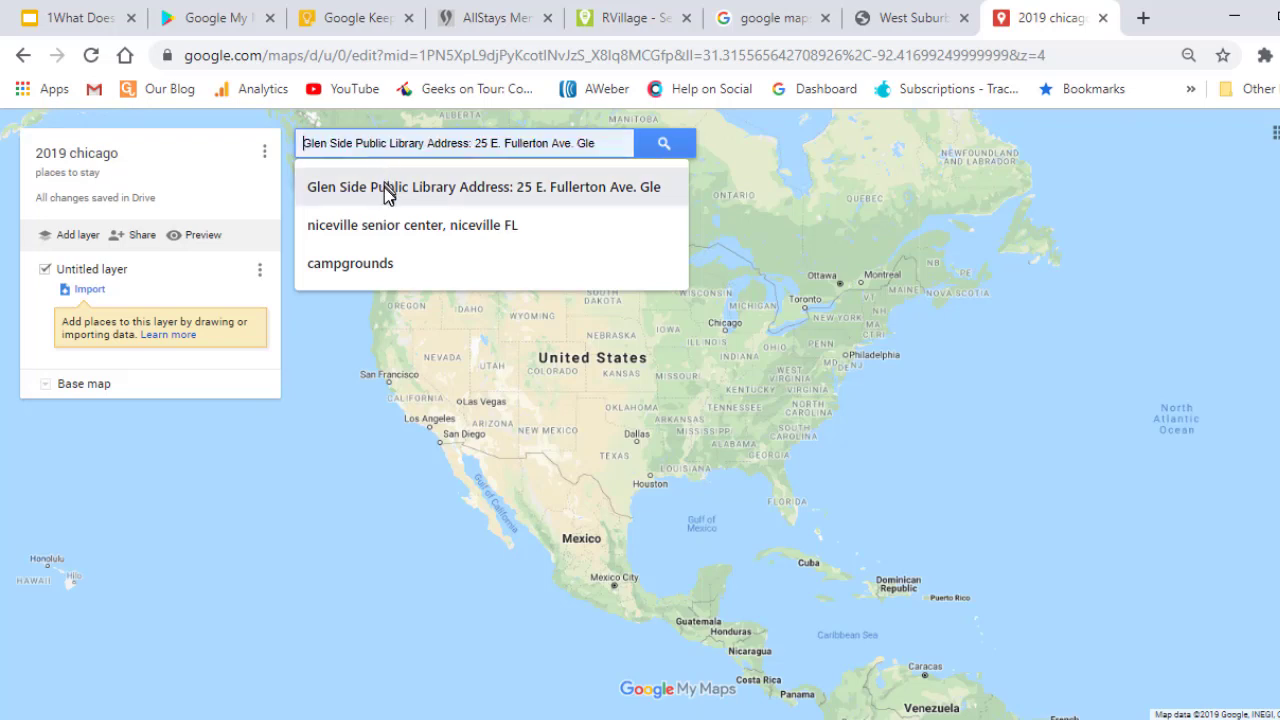
click(389, 190)
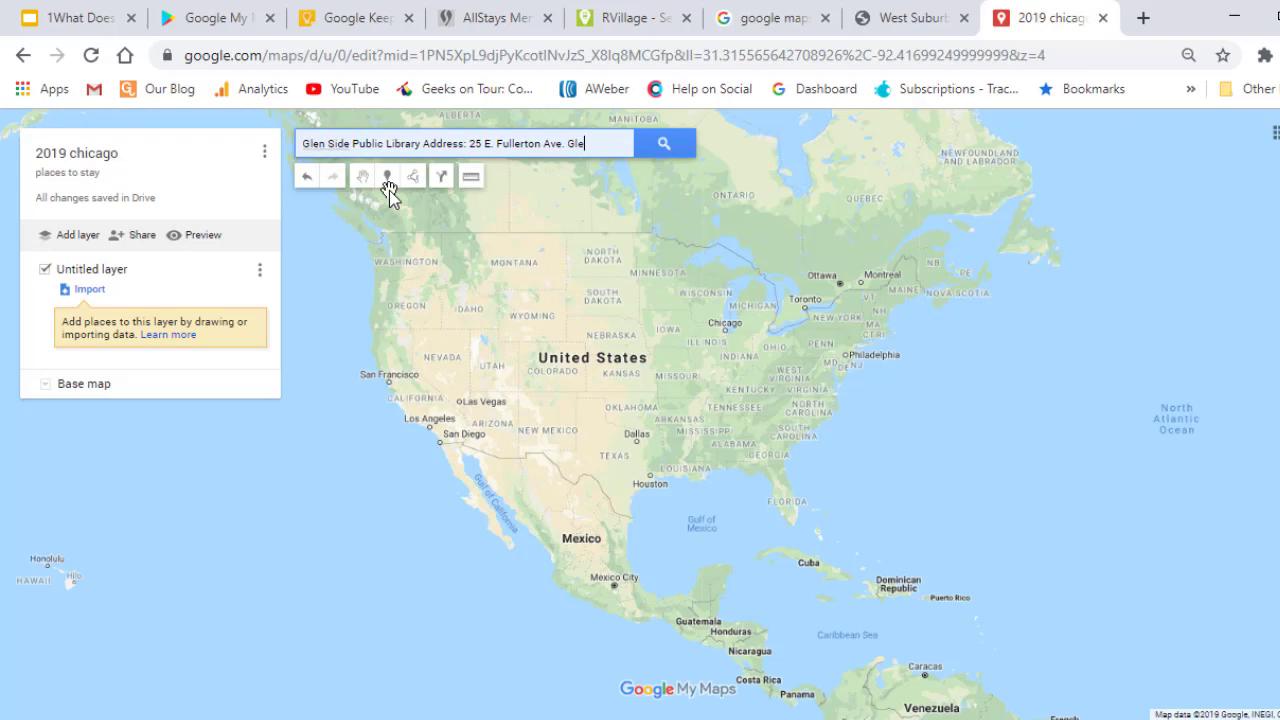
click(666, 148)
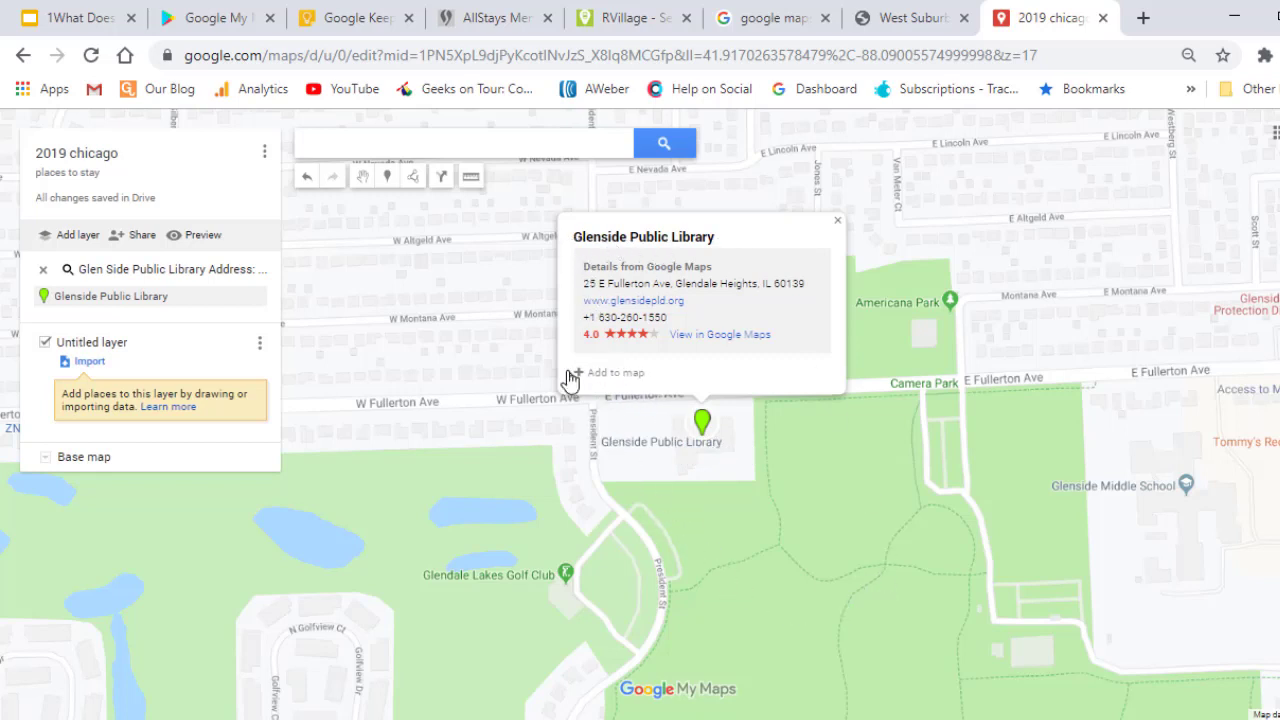
Drop a marker beside the library and save it named 'CAEUG - 9/28/19'
click(386, 177)
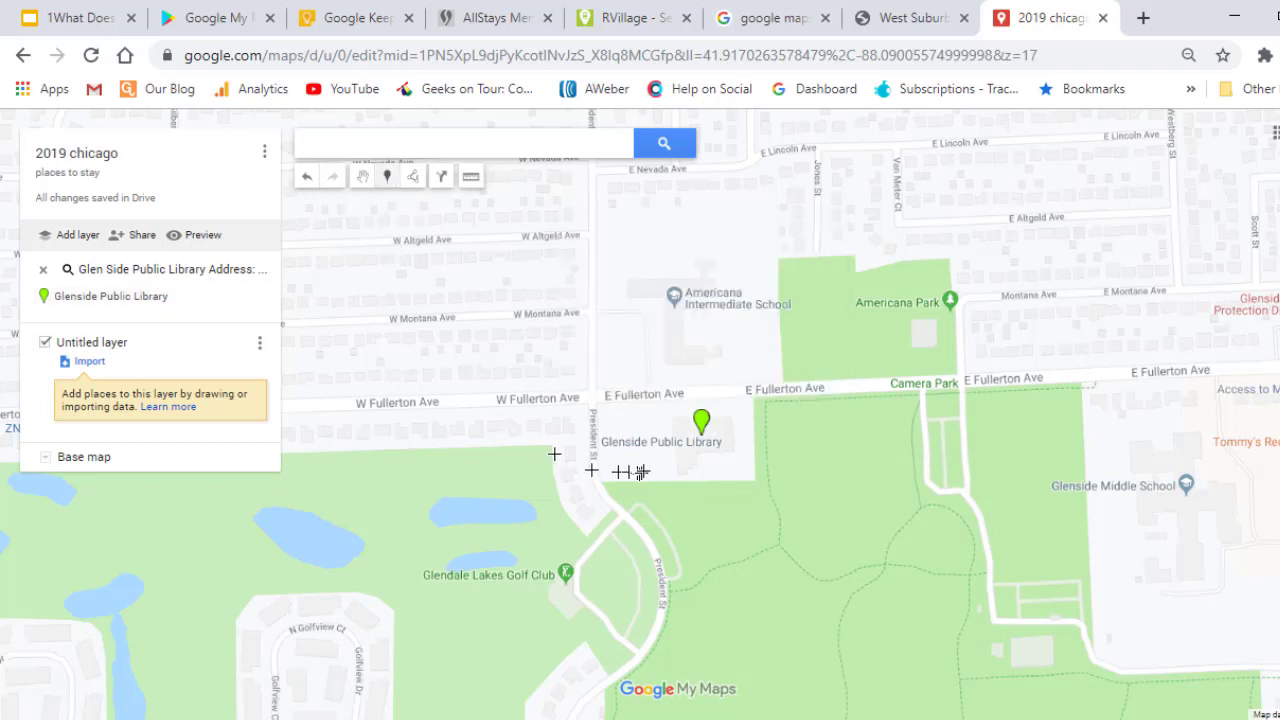
click(722, 431)
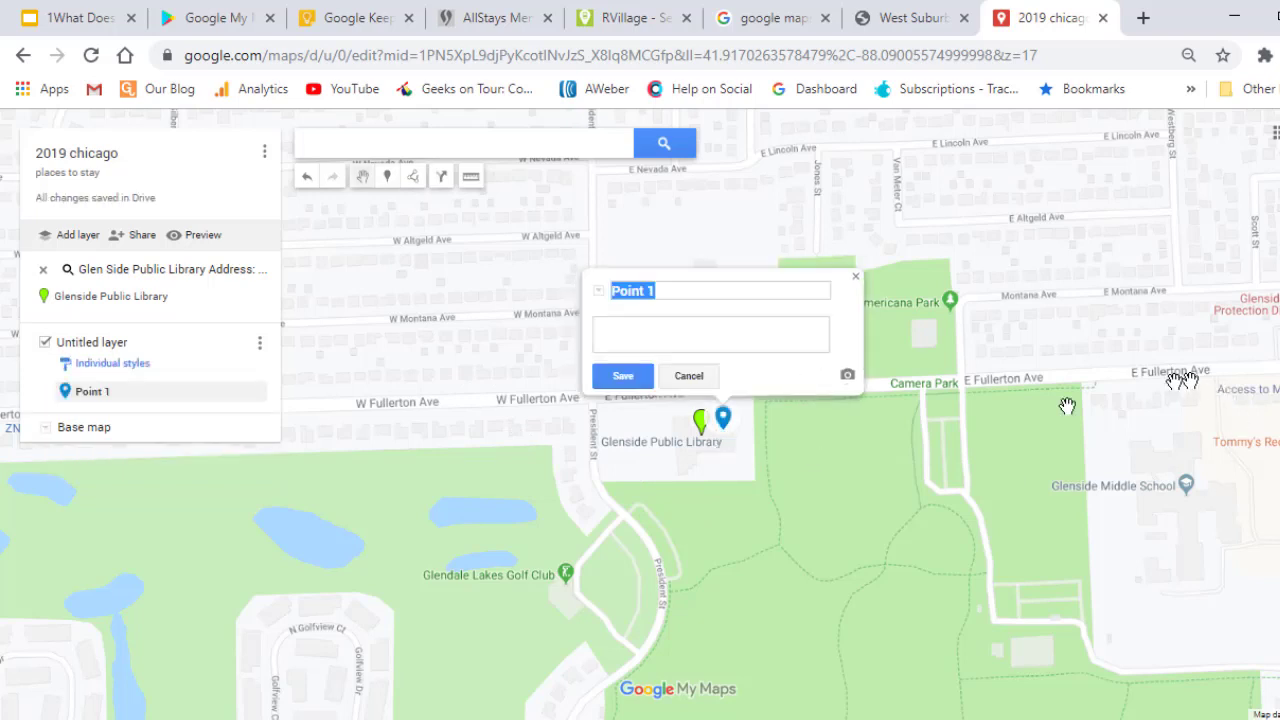
click(692, 291)
scroll(573, 278, up, 1)
text(CAEUG - 9/28/19)
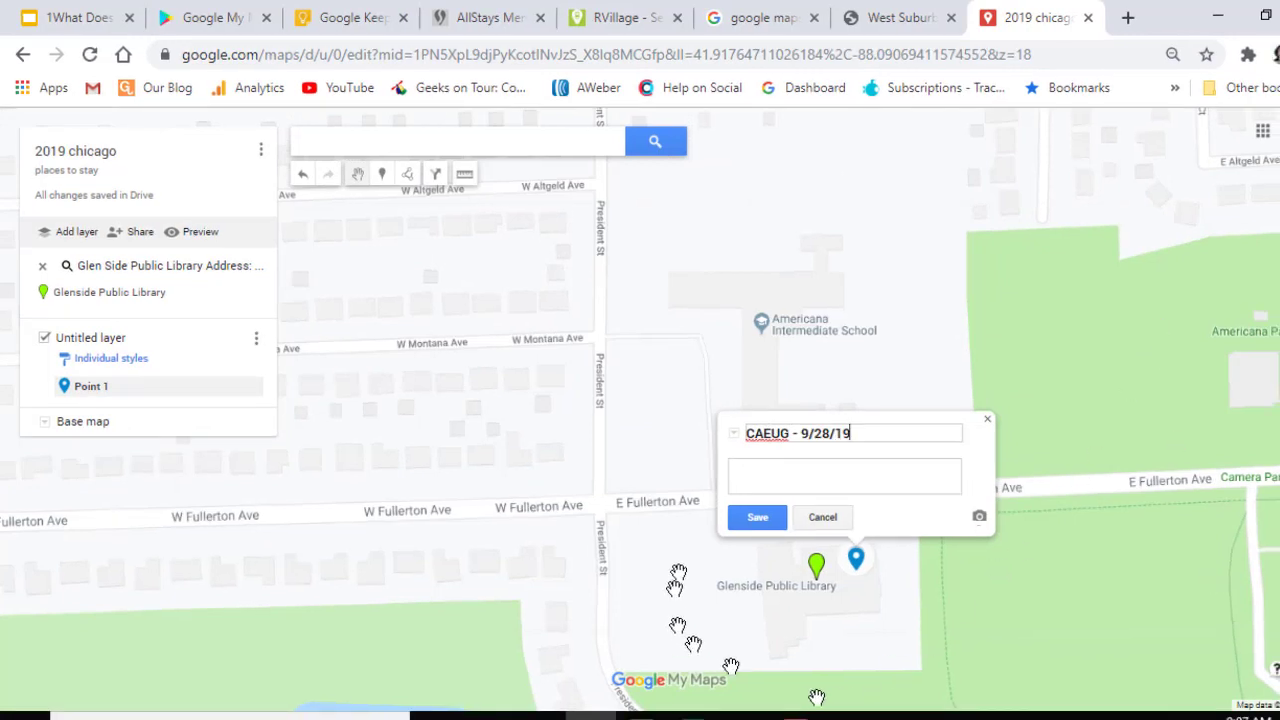
click(757, 517)
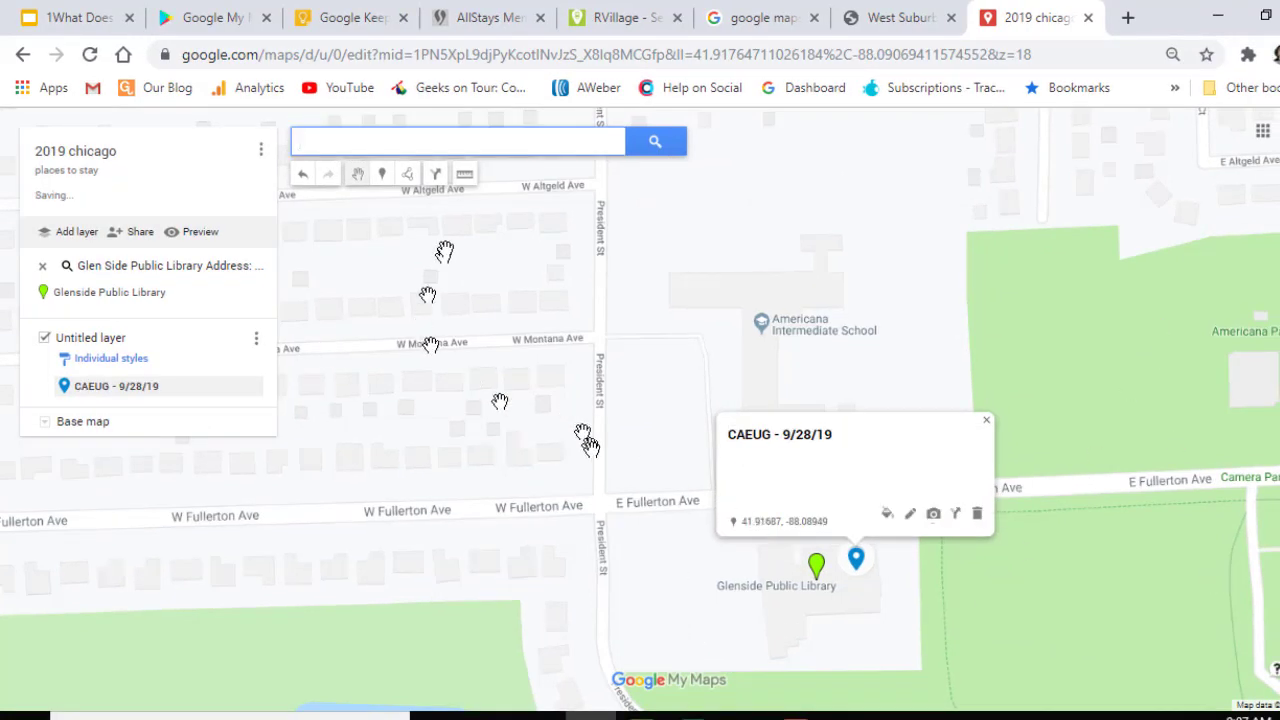
click(446, 140)
Find 'naperville city hall' and drop a marker there named 'CCS - westside 10/3/19'
text(naperville city hall)
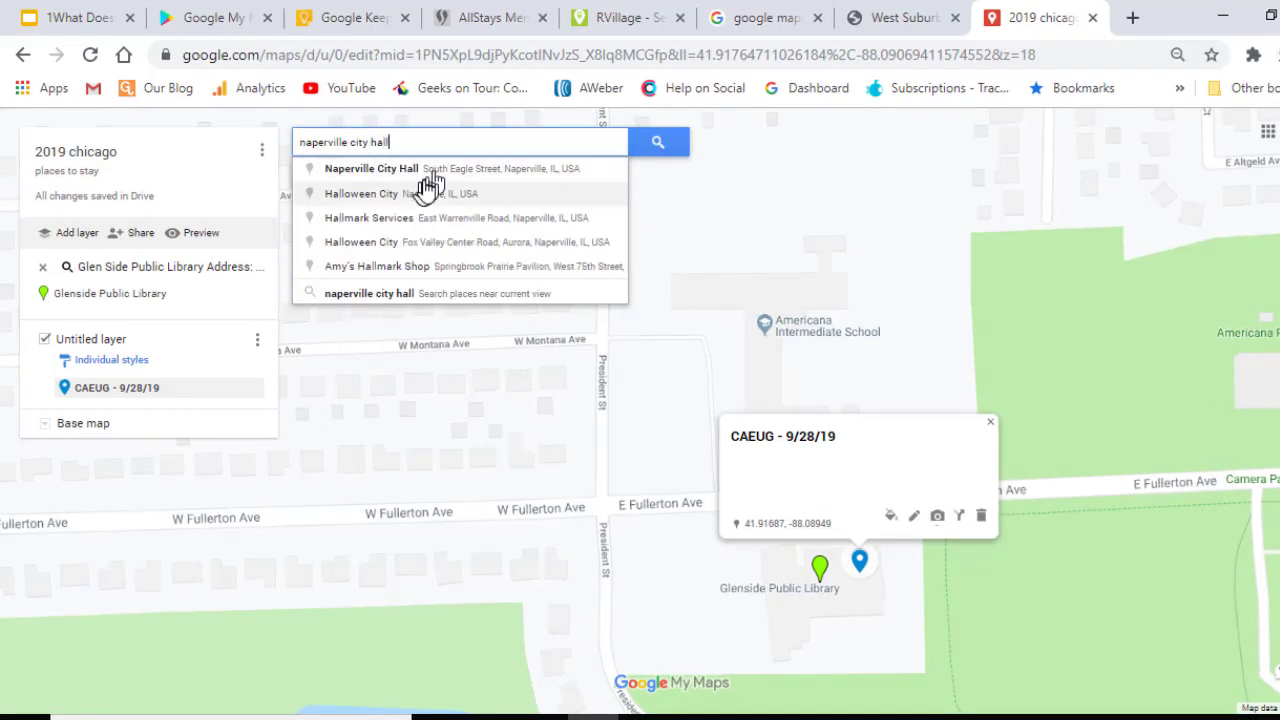
click(410, 170)
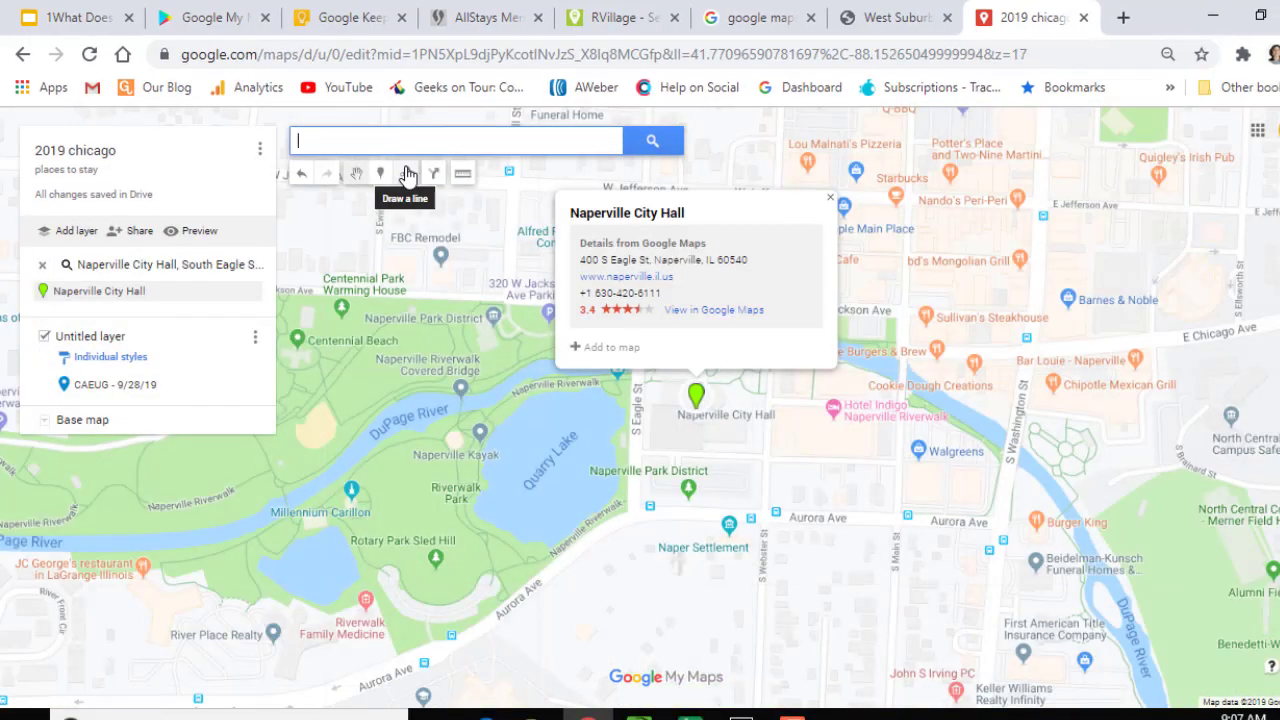
click(382, 175)
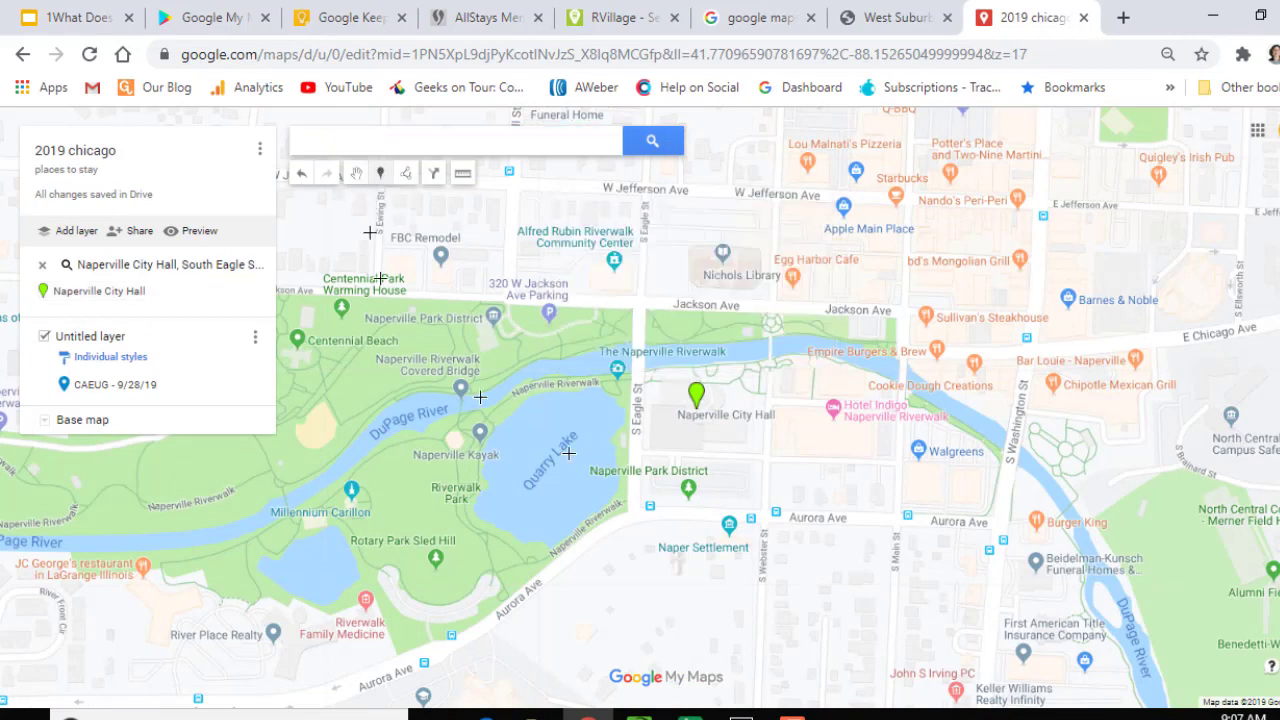
click(688, 410)
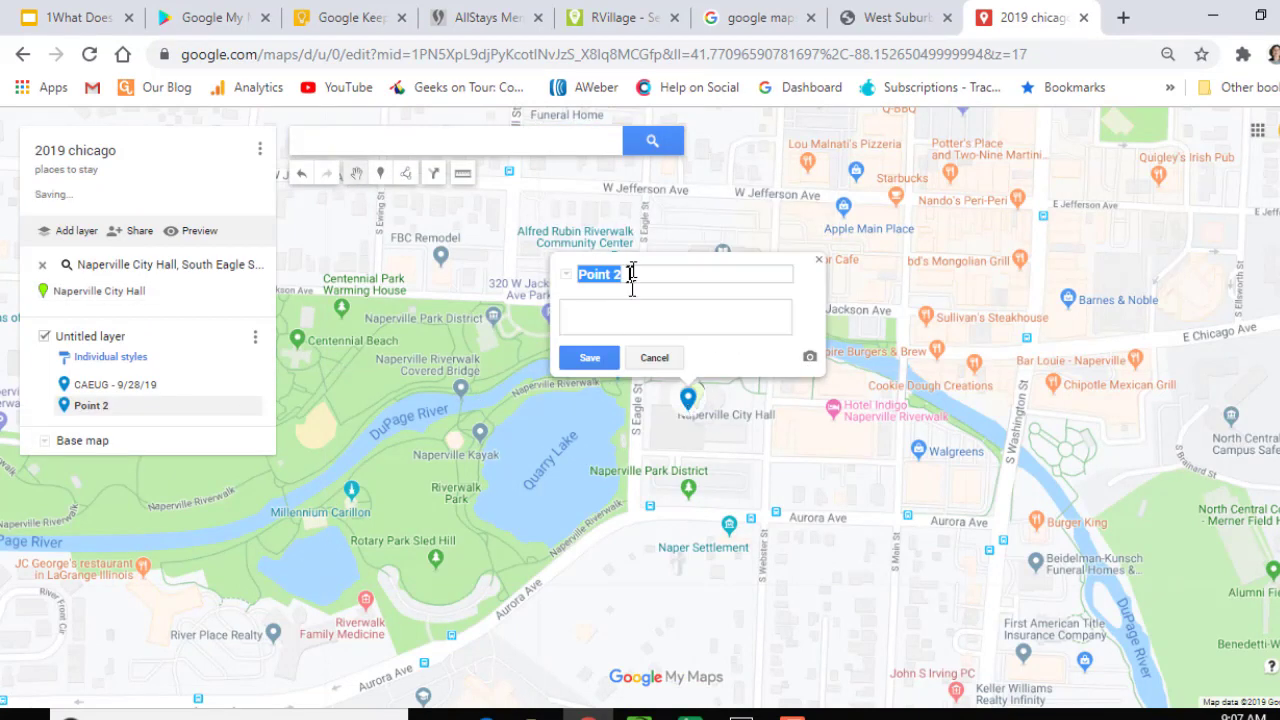
text(CCS - westside 10/3)
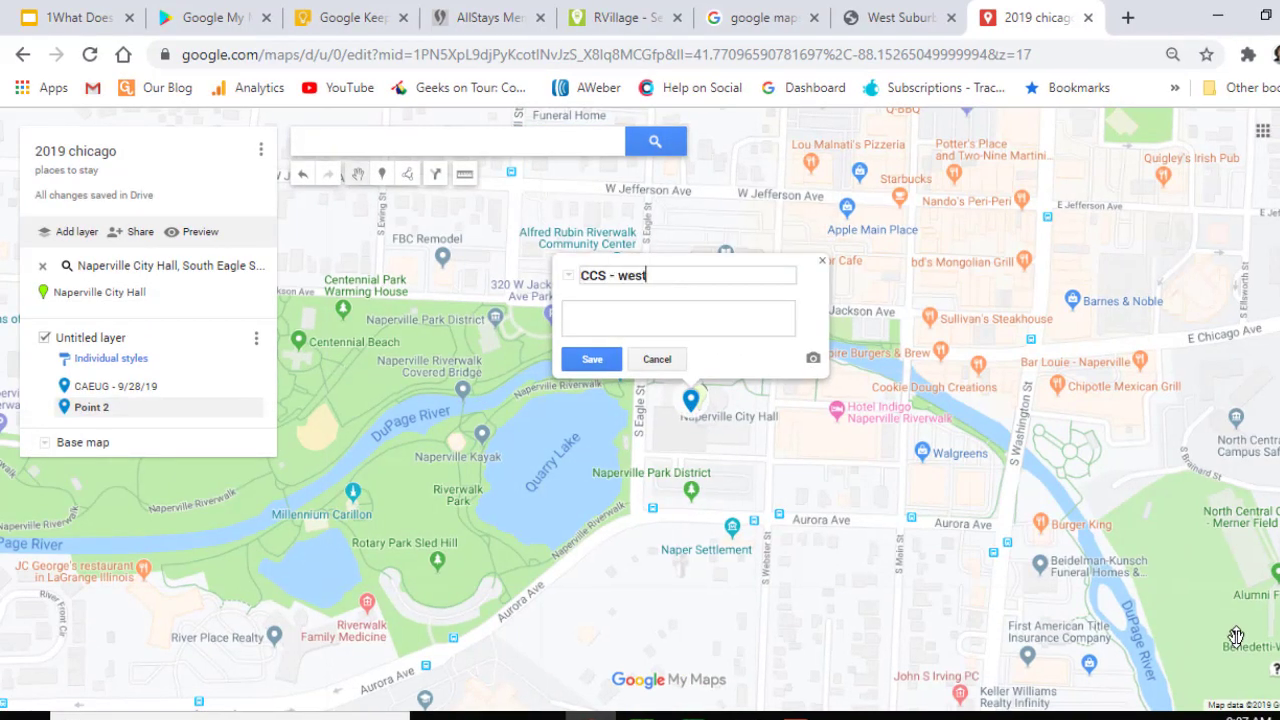
text(/19)
key(Return)
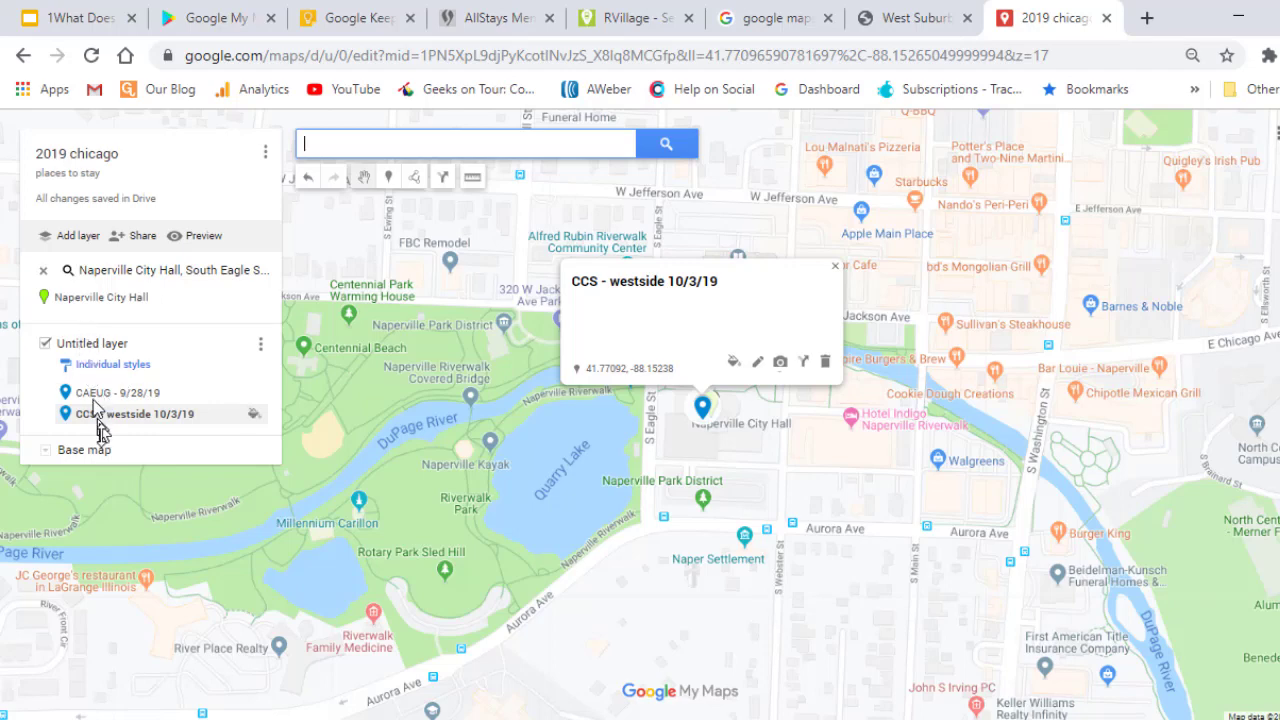
Give the CAEUG - 9/28/19 marker a black Point of Interest icon
click(253, 395)
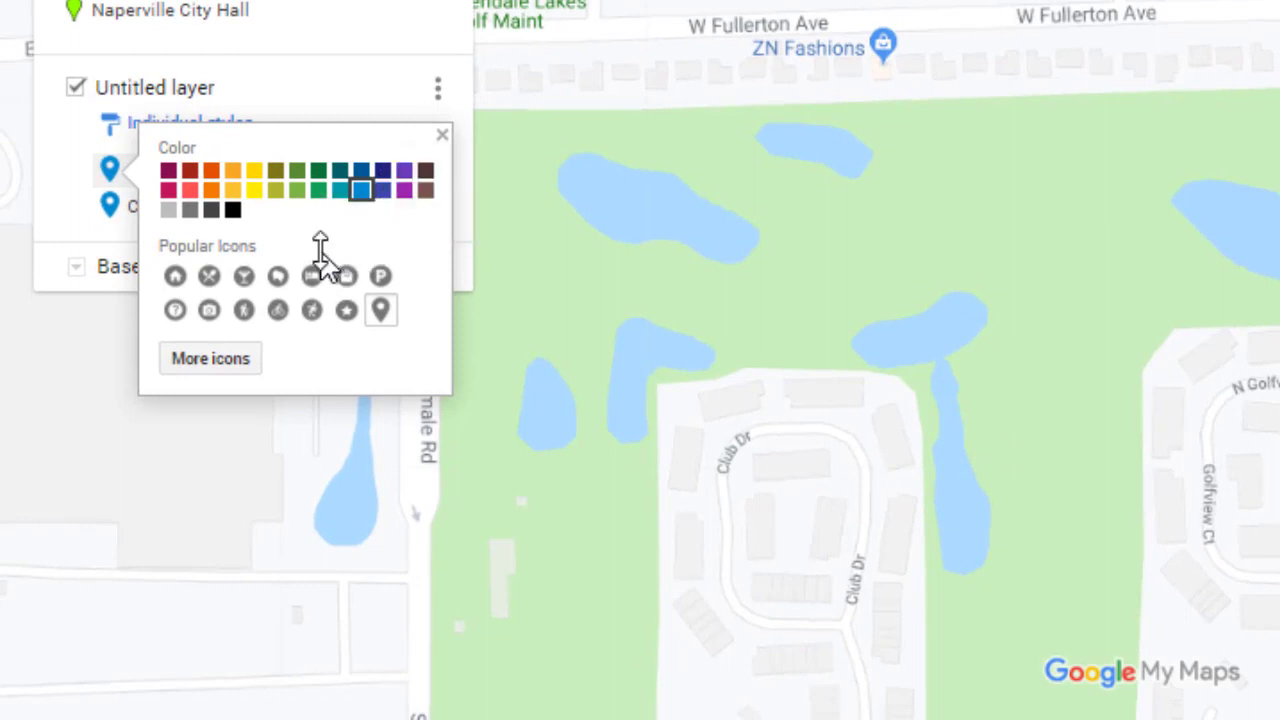
click(234, 208)
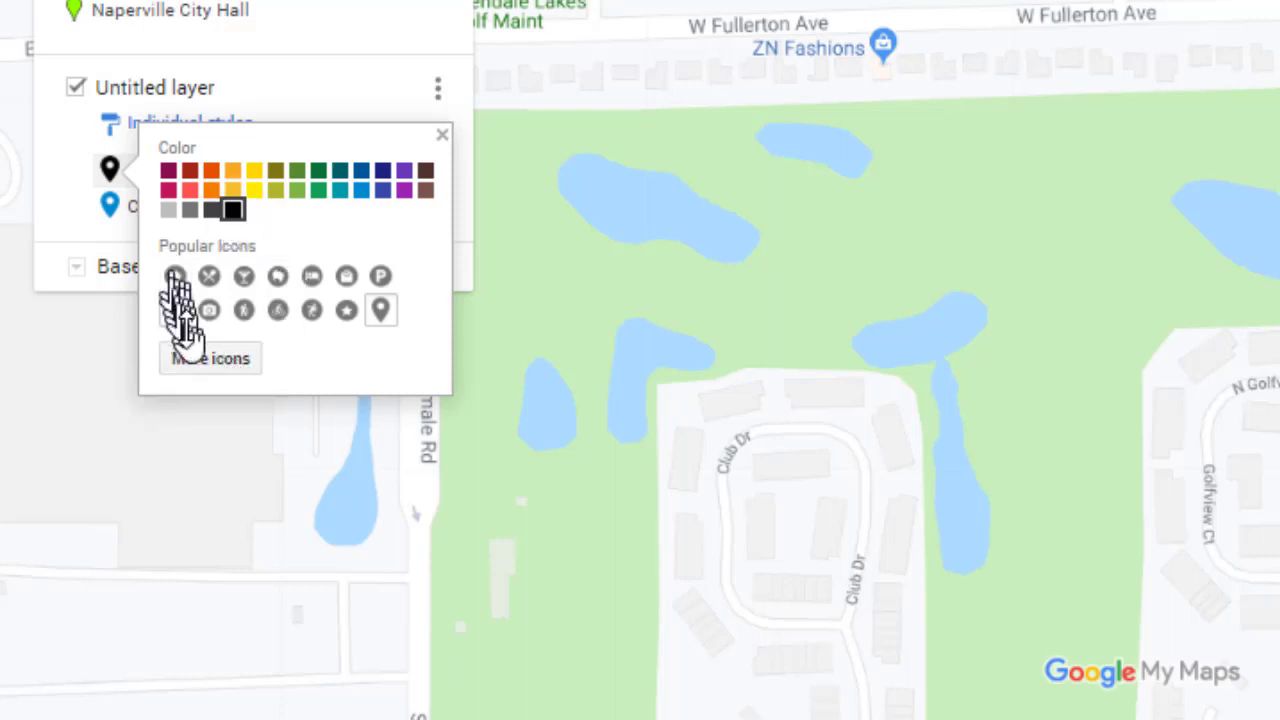
click(210, 352)
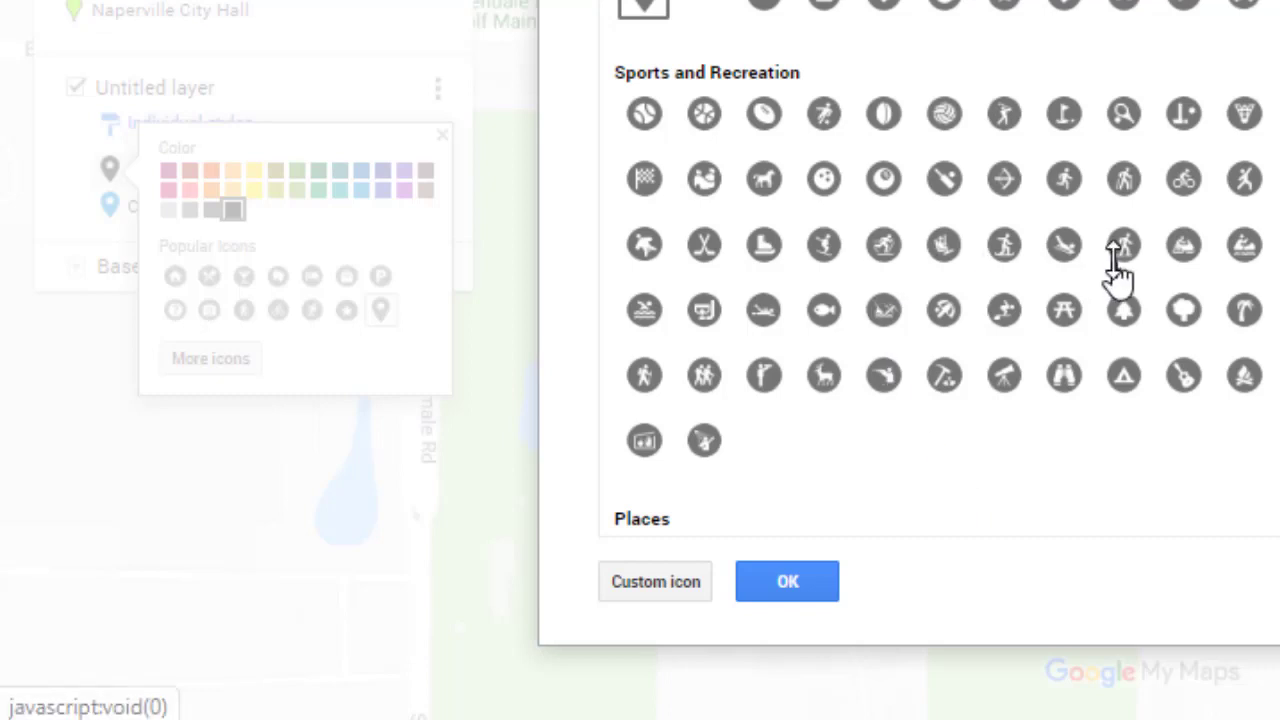
scroll(937, 14, down, 5)
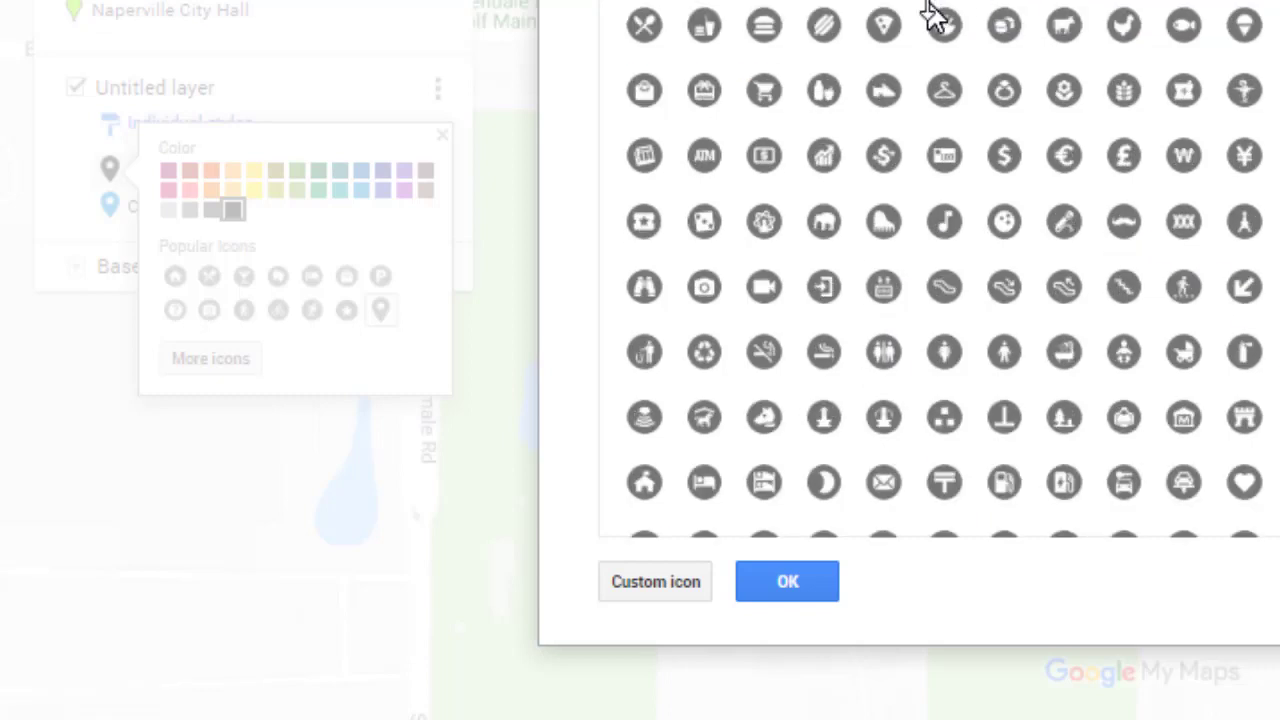
click(946, 418)
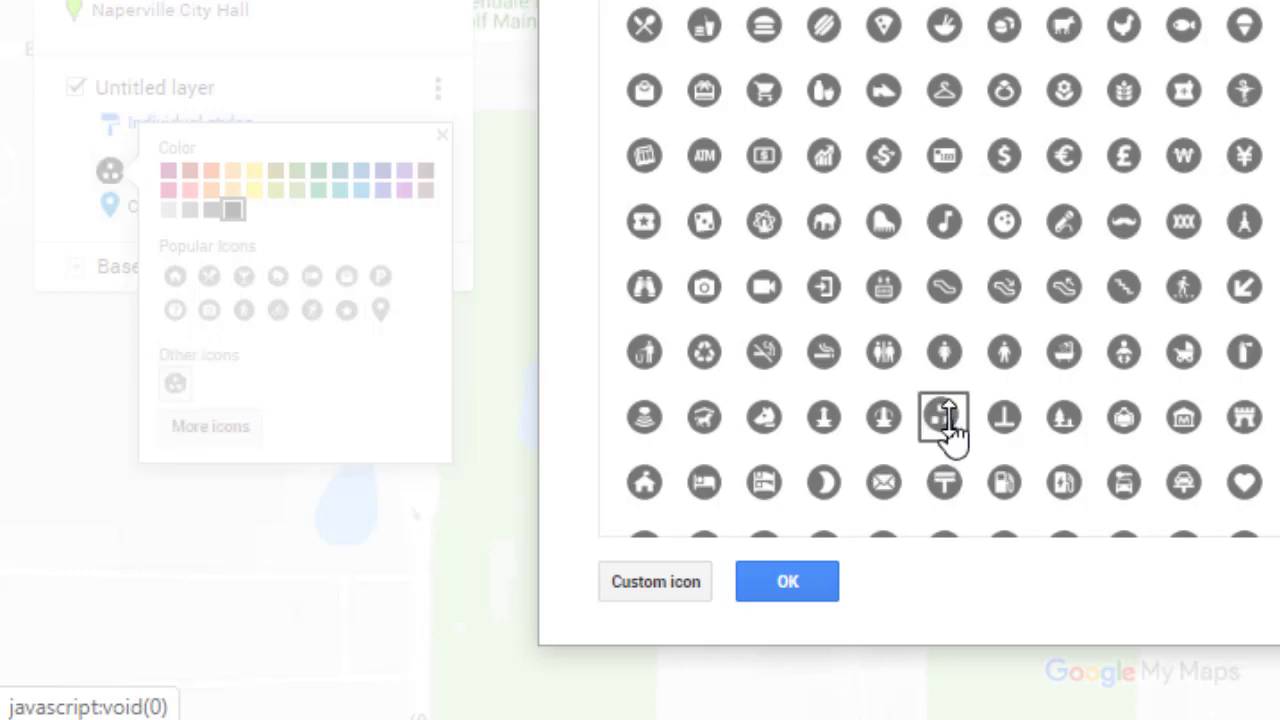
click(788, 582)
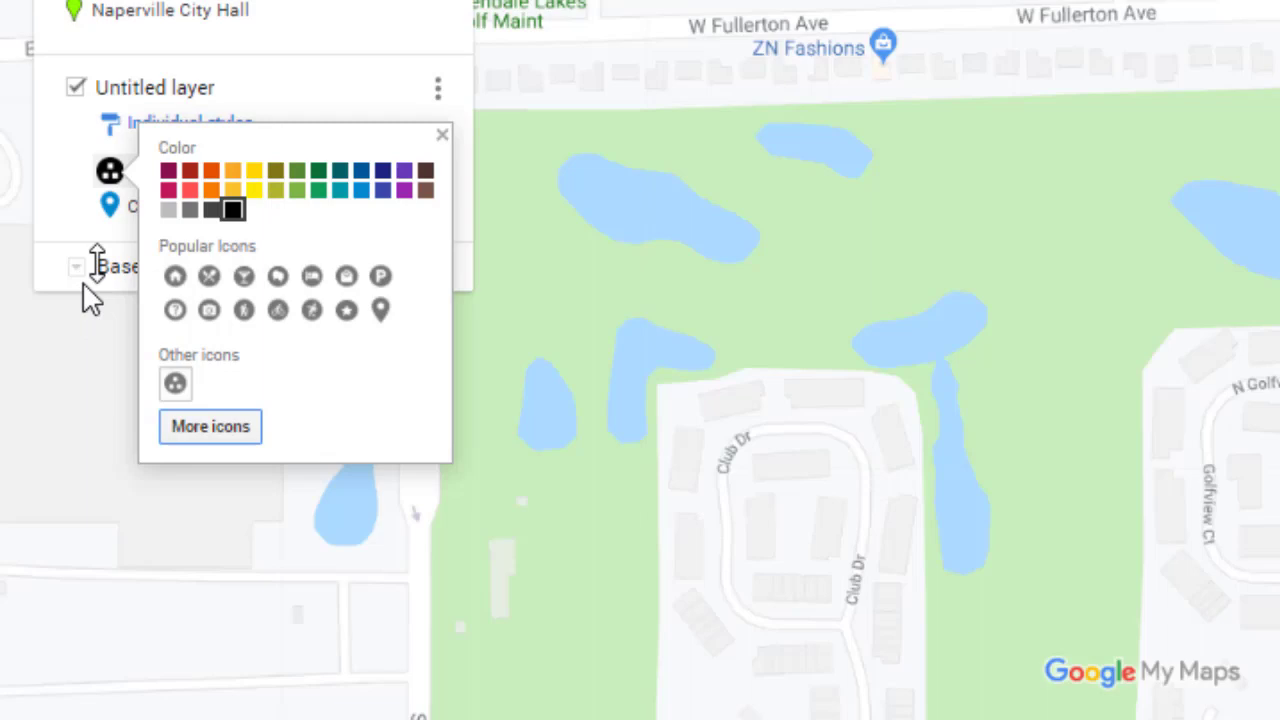
click(70, 225)
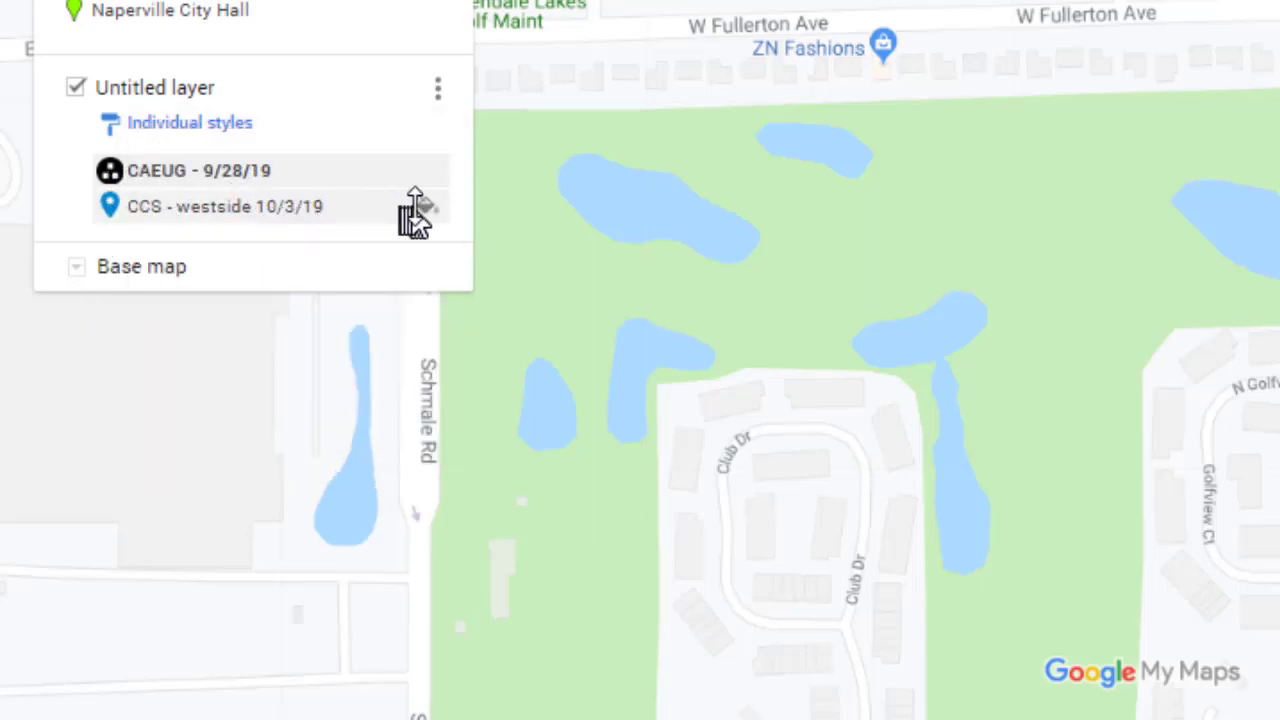
Give the CCS - westside 10/3/19 marker the same black icon
click(424, 208)
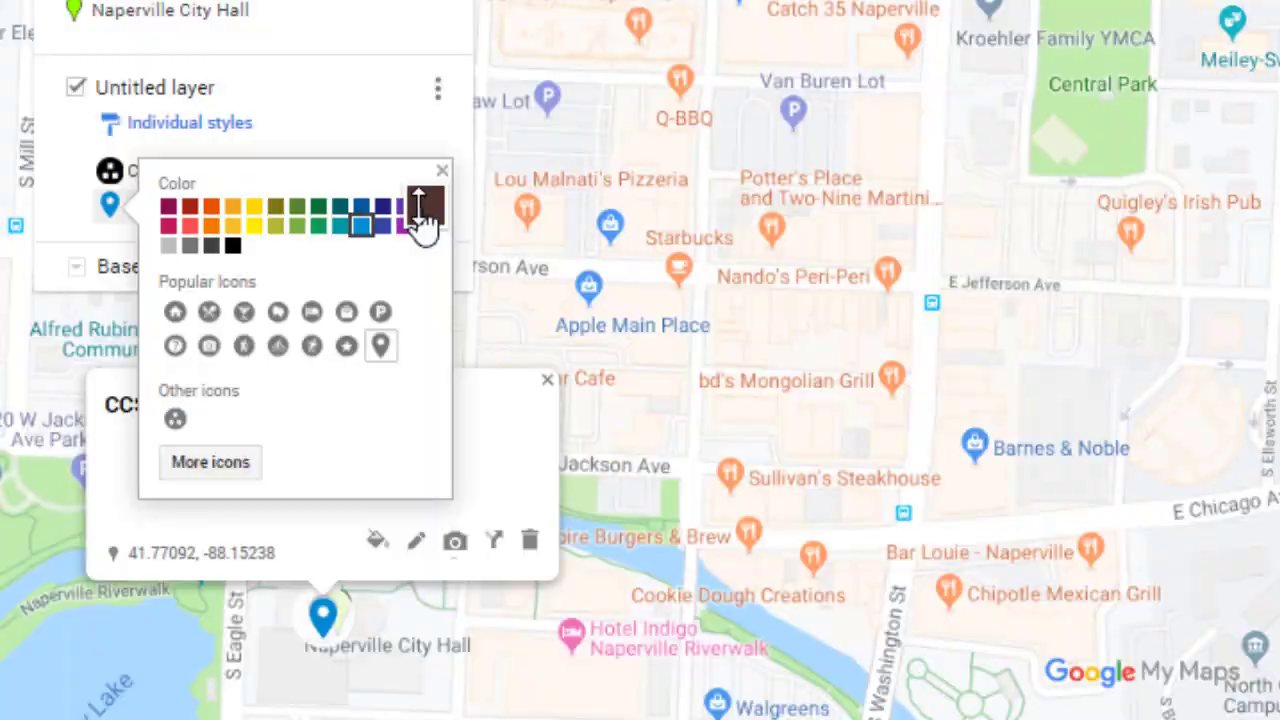
click(232, 245)
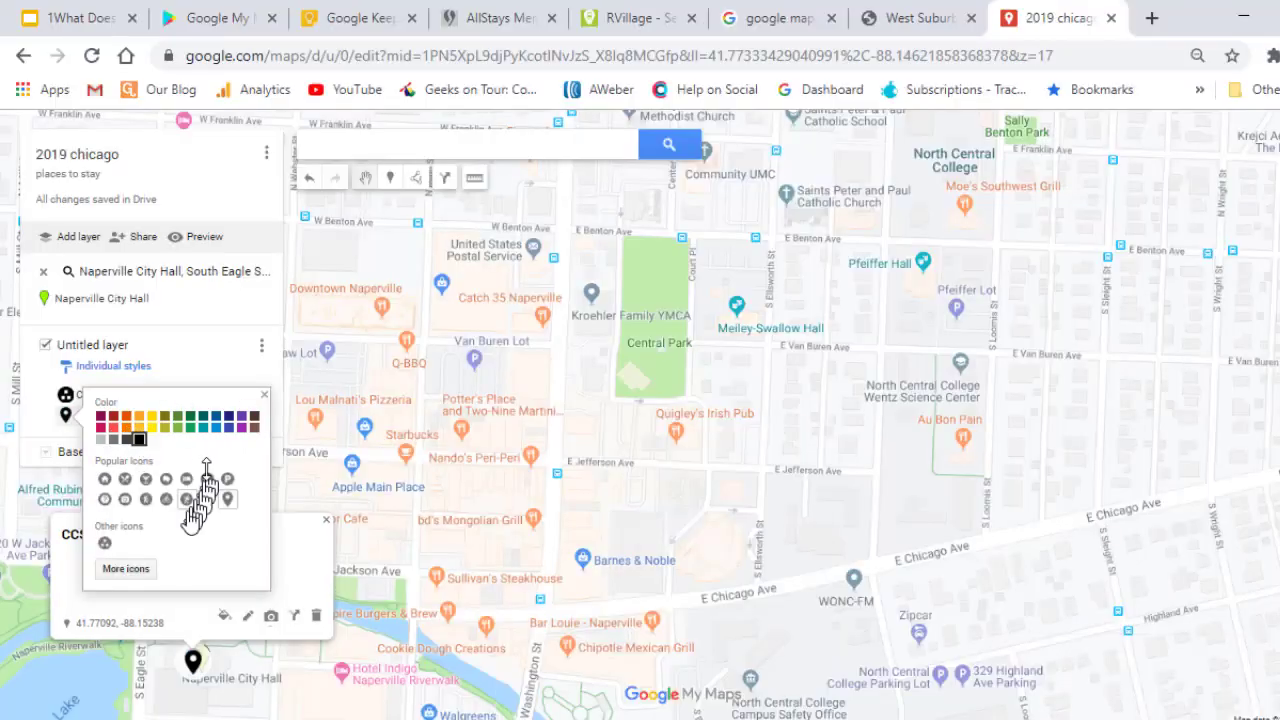
click(225, 482)
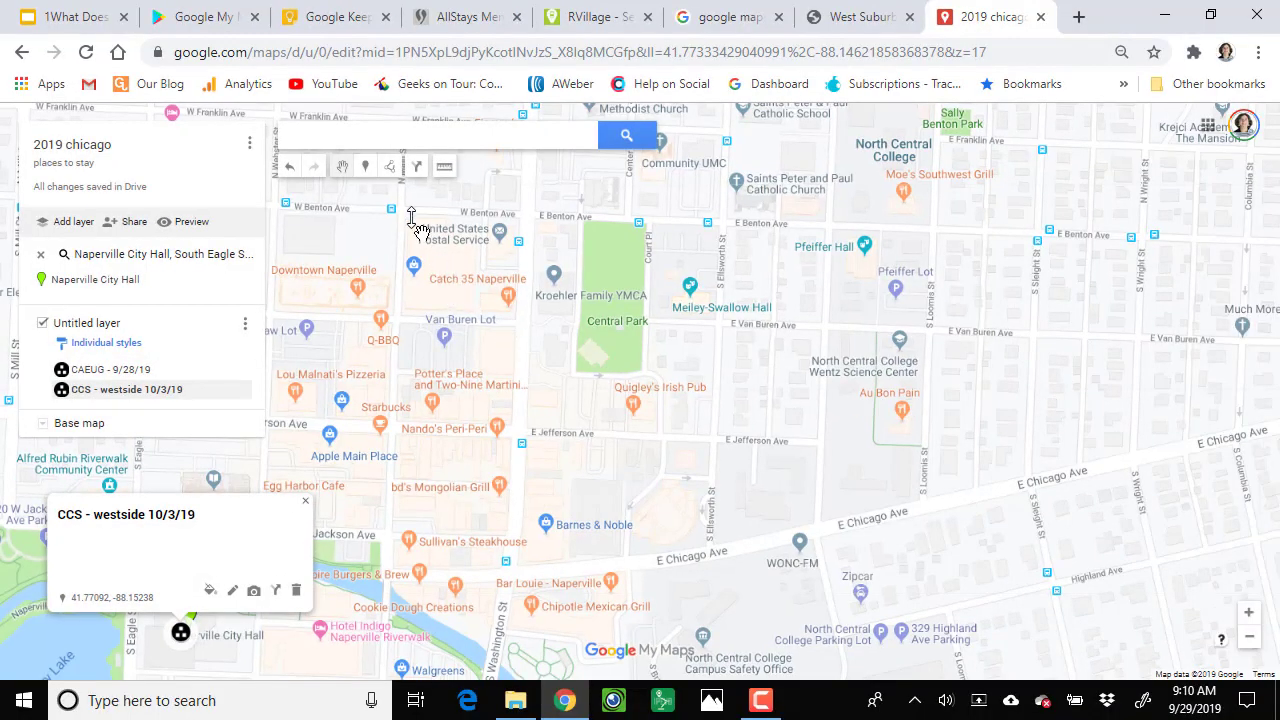
Search 'blackwell' and add Blackwell Family Campground in West Chicago to the map
click(436, 135)
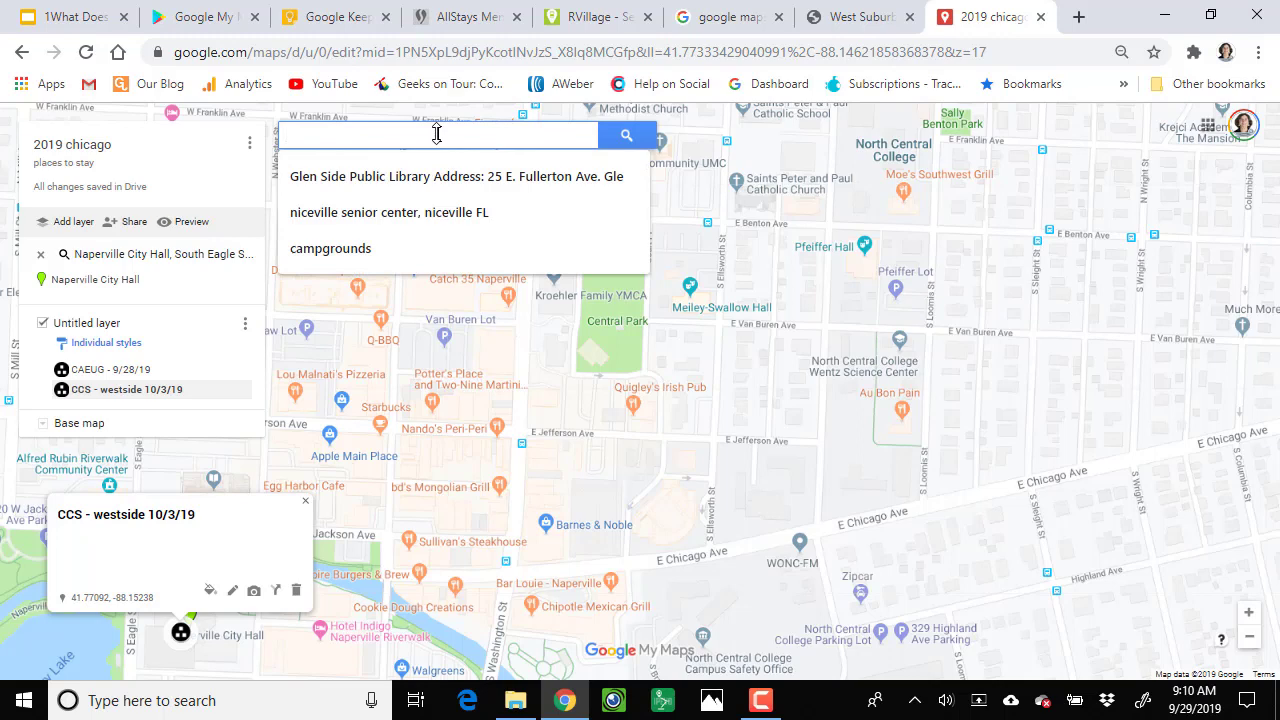
text(blackwell)
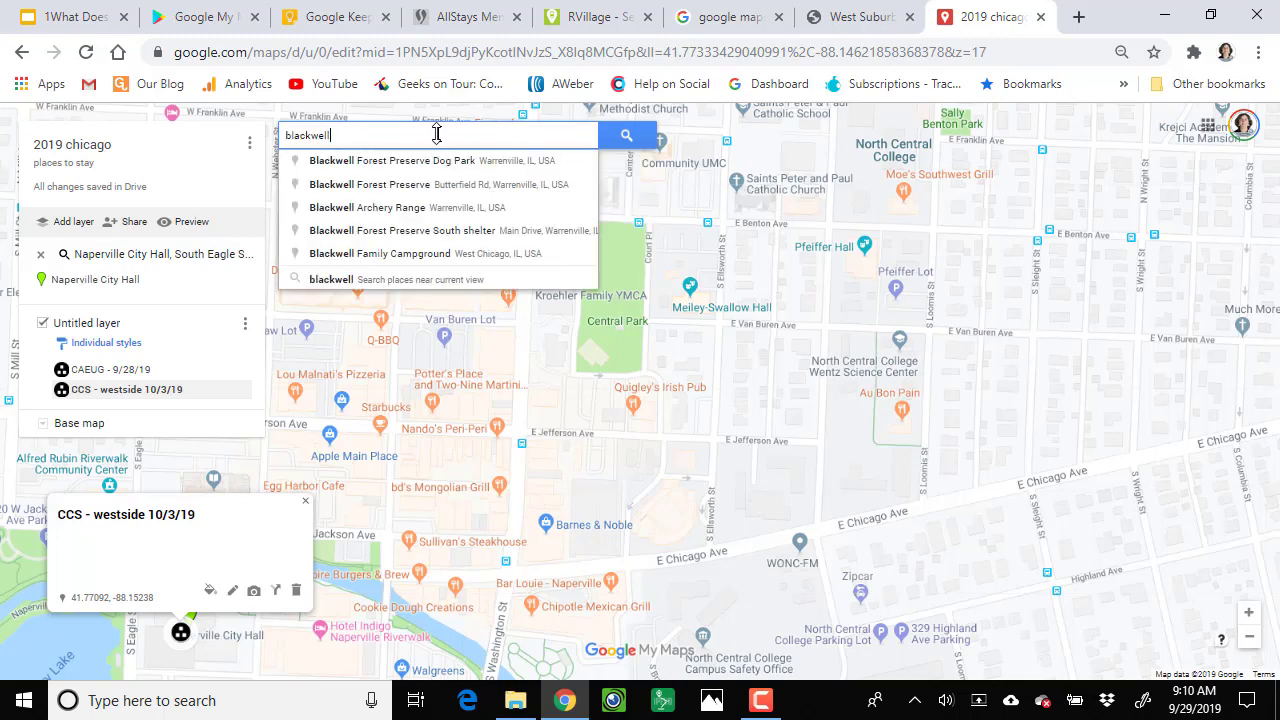
click(426, 253)
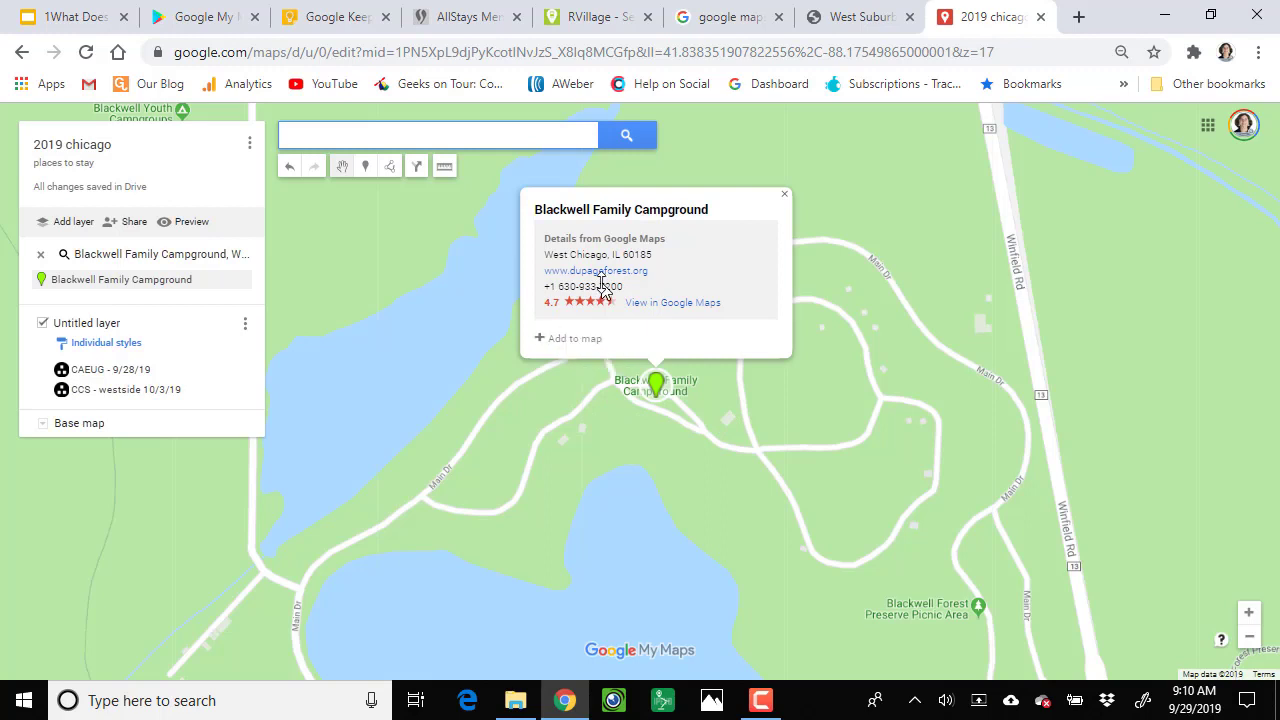
click(541, 340)
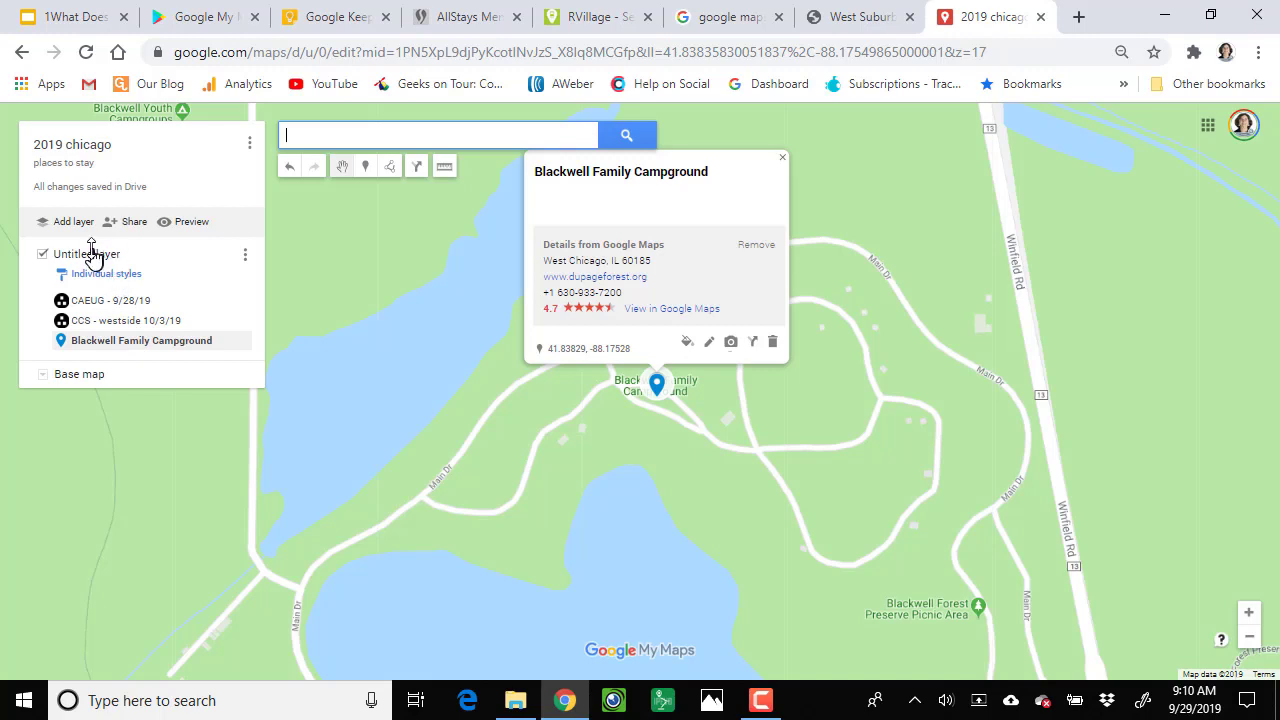
Rename the untitled layer to 'Gigs' and add a second layer
click(121, 255)
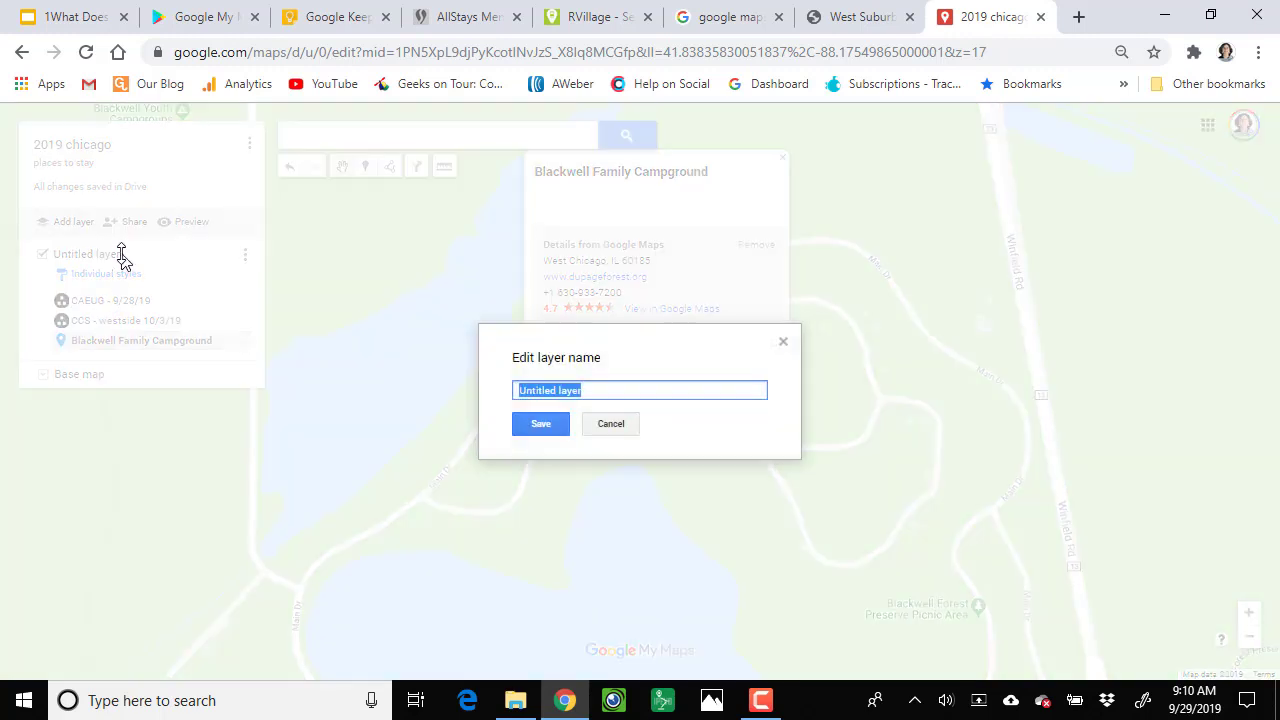
text(Gigs)
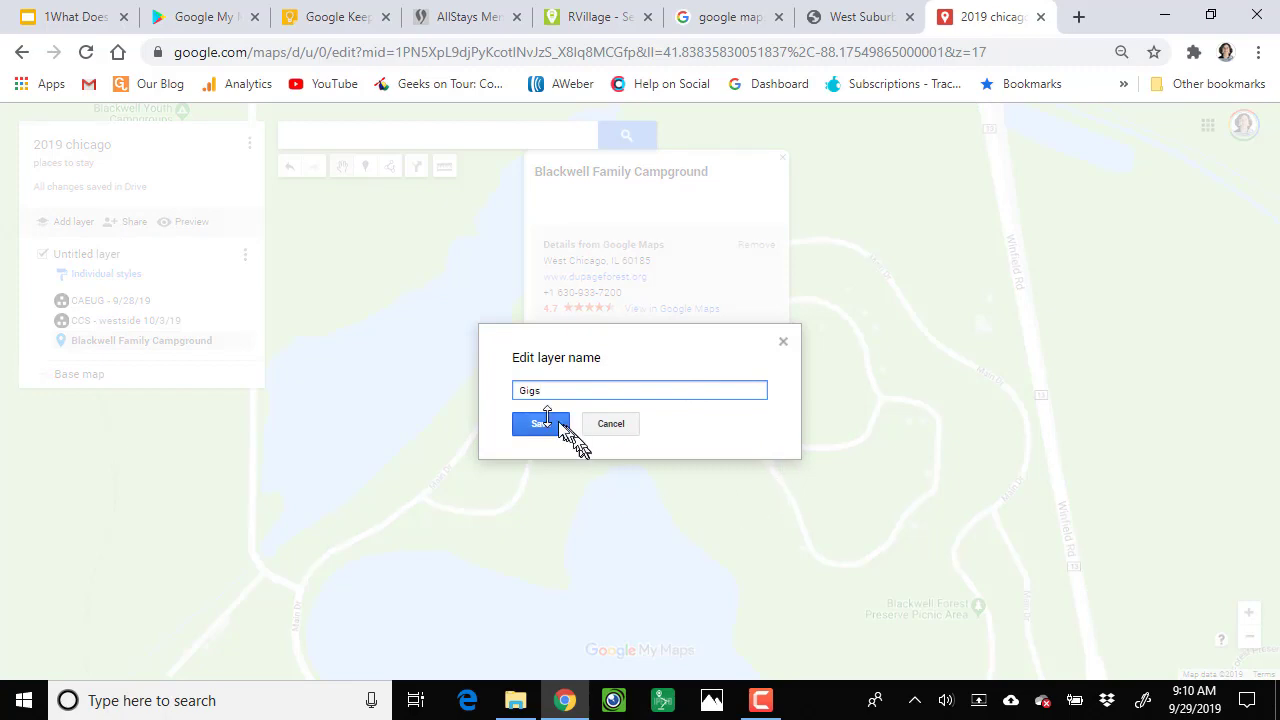
click(540, 424)
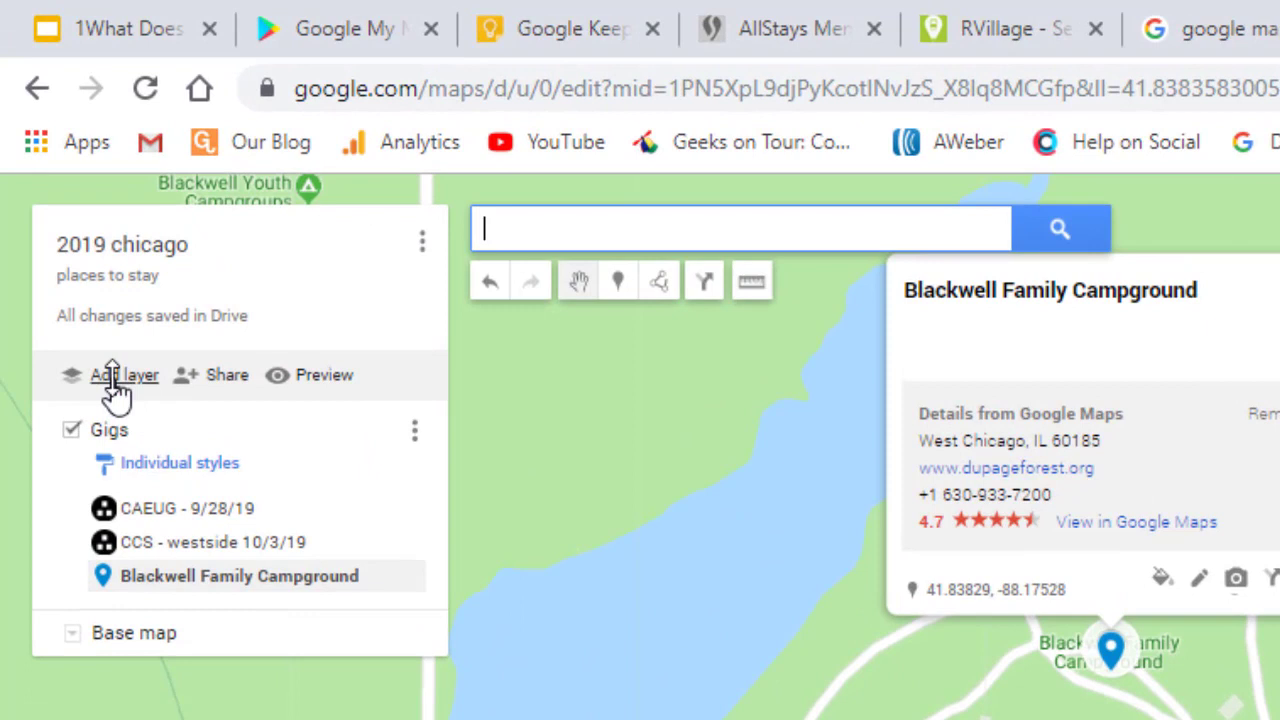
click(138, 366)
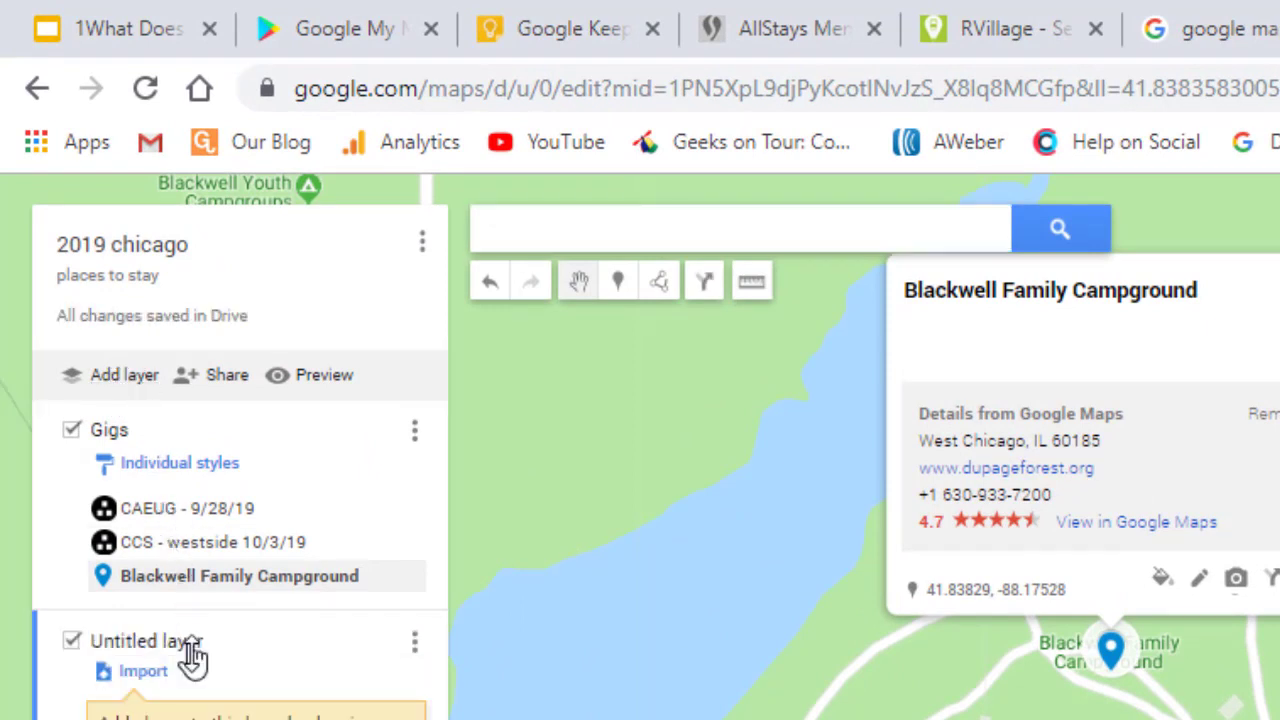
Name the new layer 'Places to Stay' and drag Blackwell Family Campground into it
click(150, 641)
text(Places to Stay)
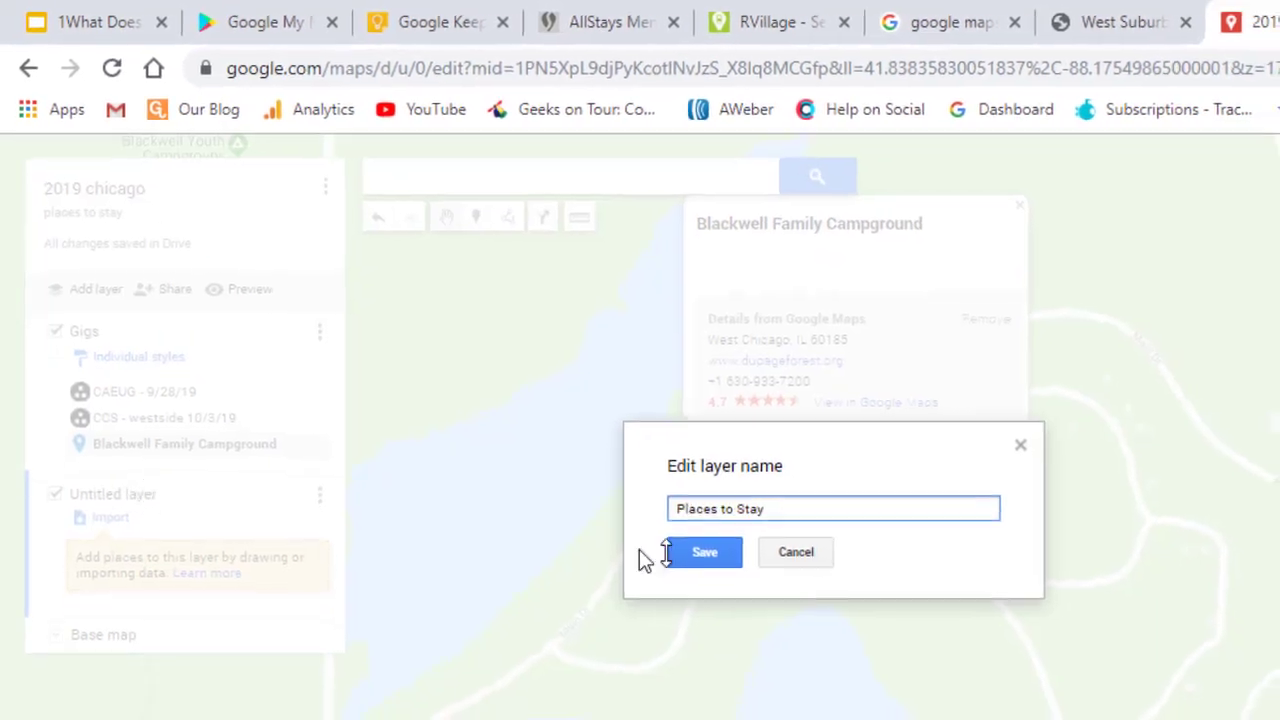
click(712, 556)
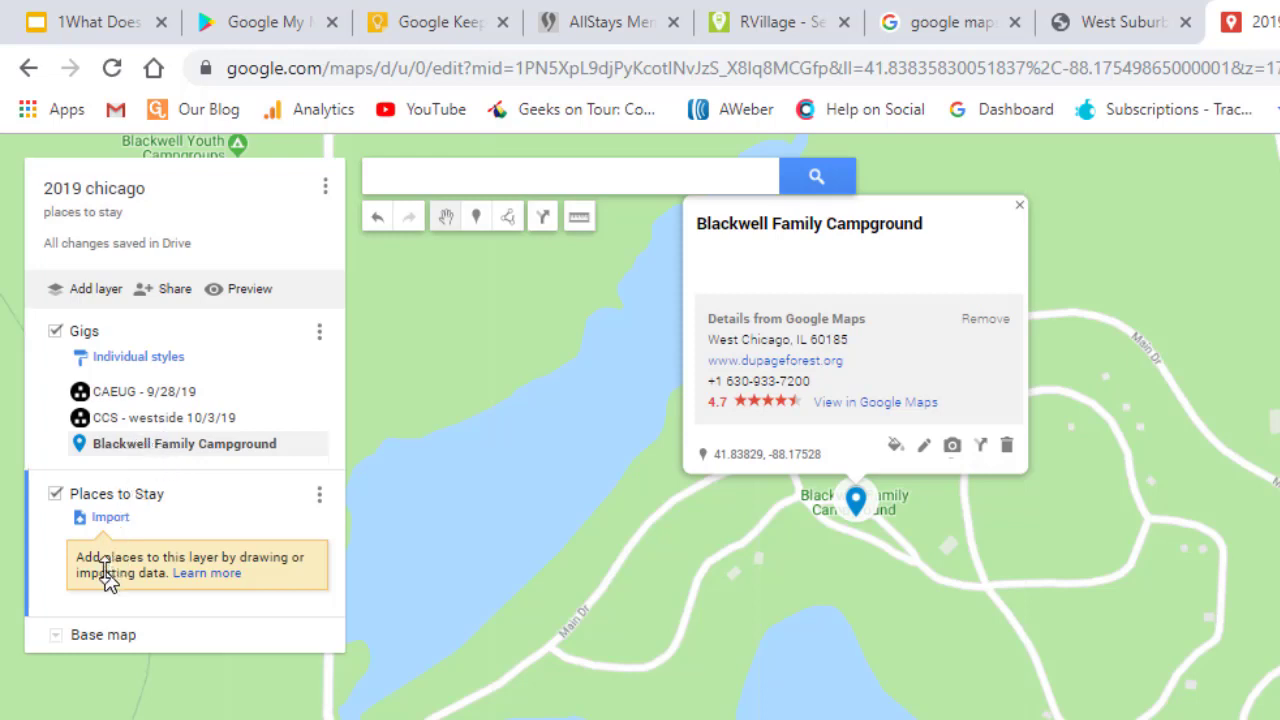
click(85, 450)
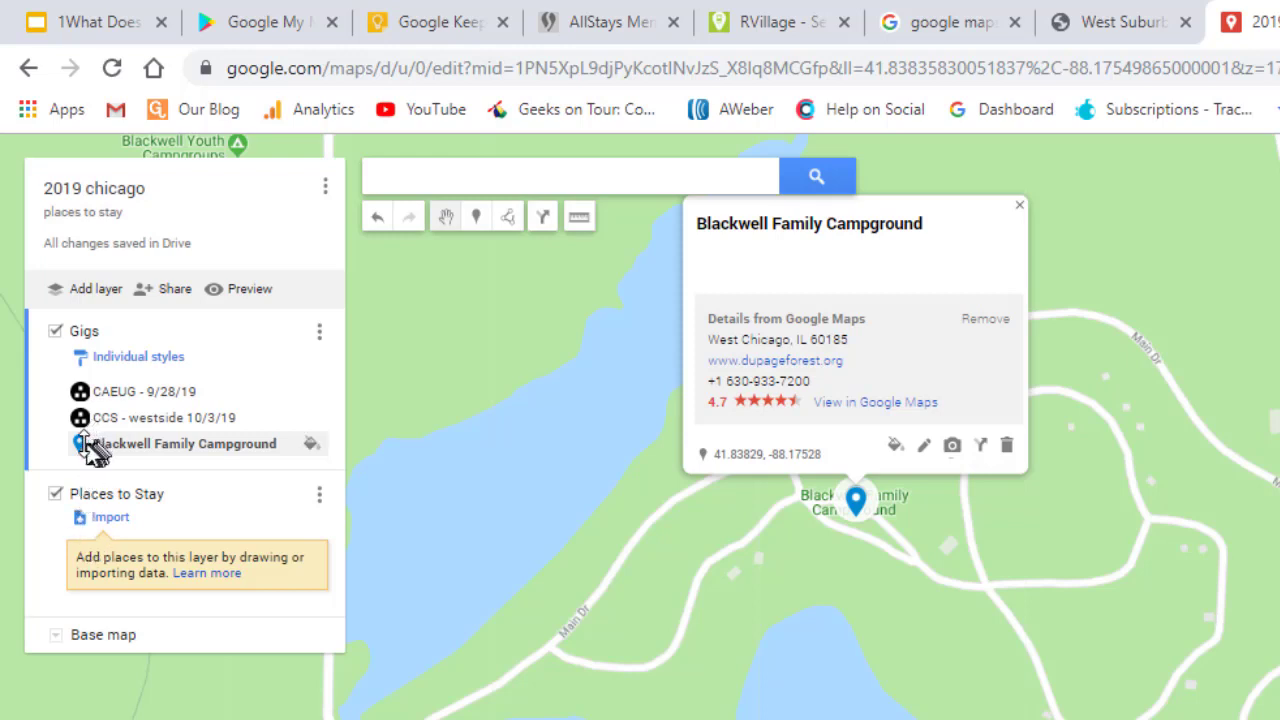
drag(79, 450, 80, 530)
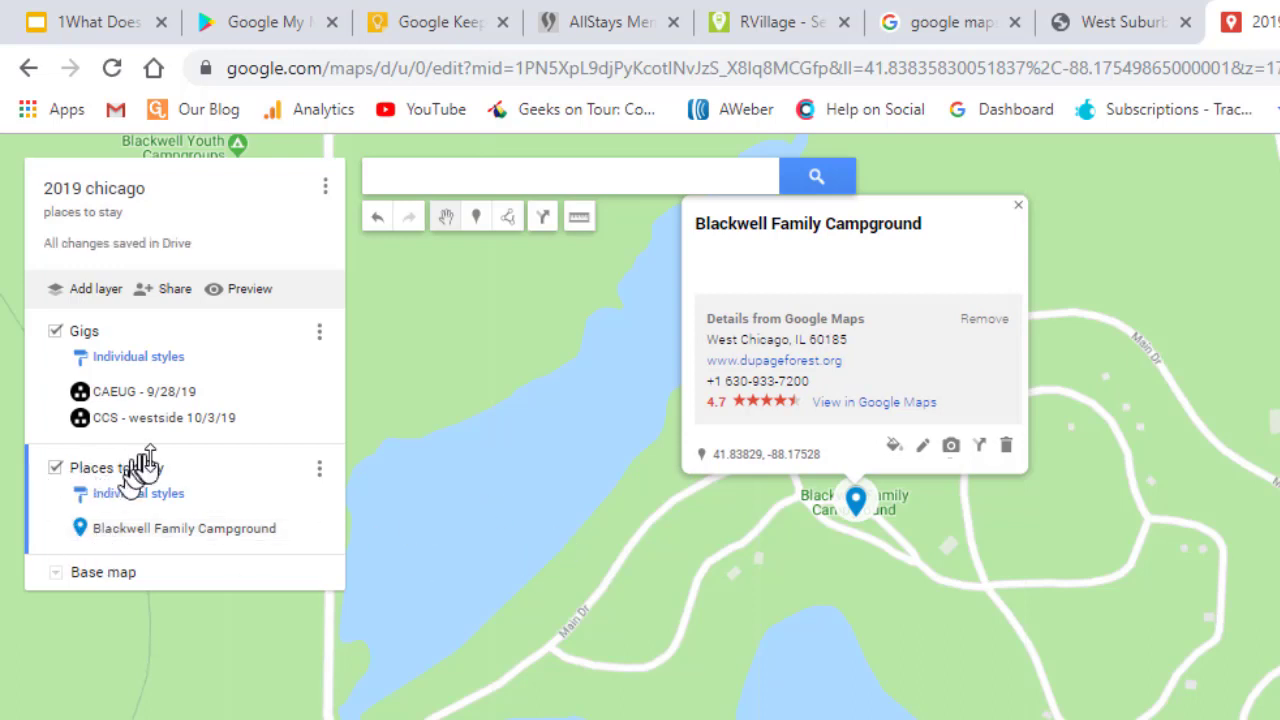
Style the Blackwell Family Campground marker with a teal tent icon
click(306, 527)
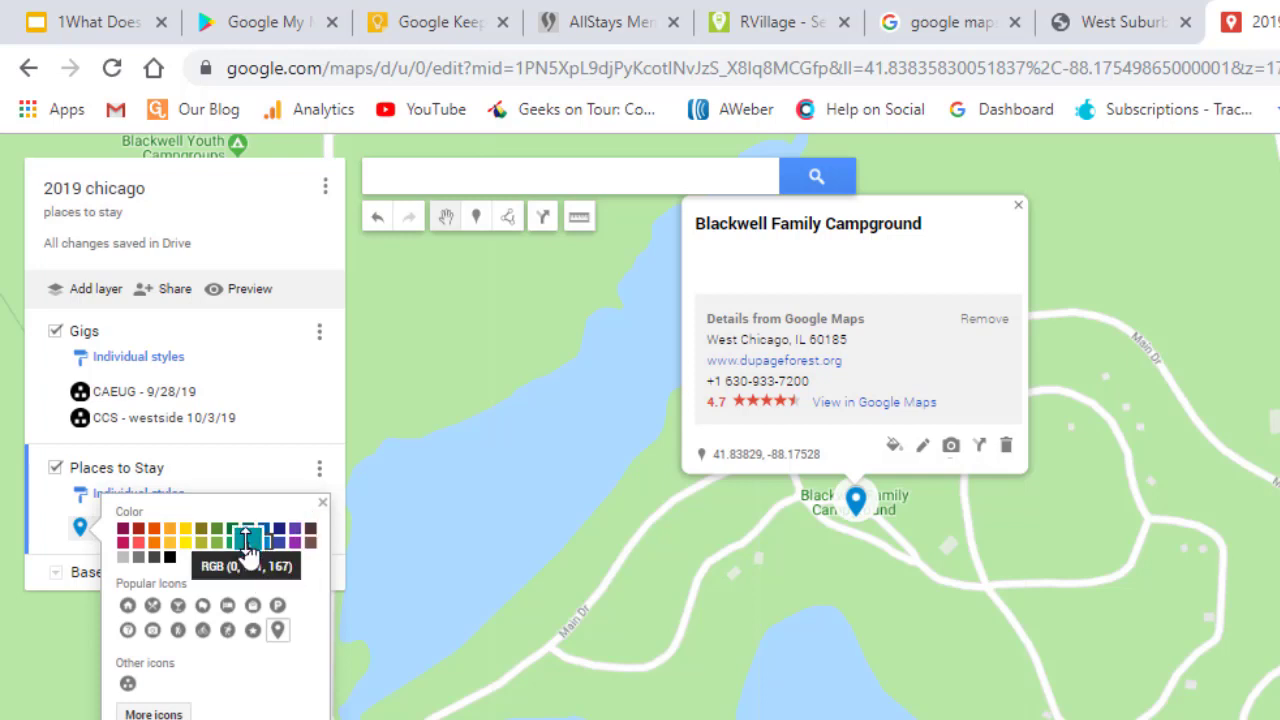
click(234, 547)
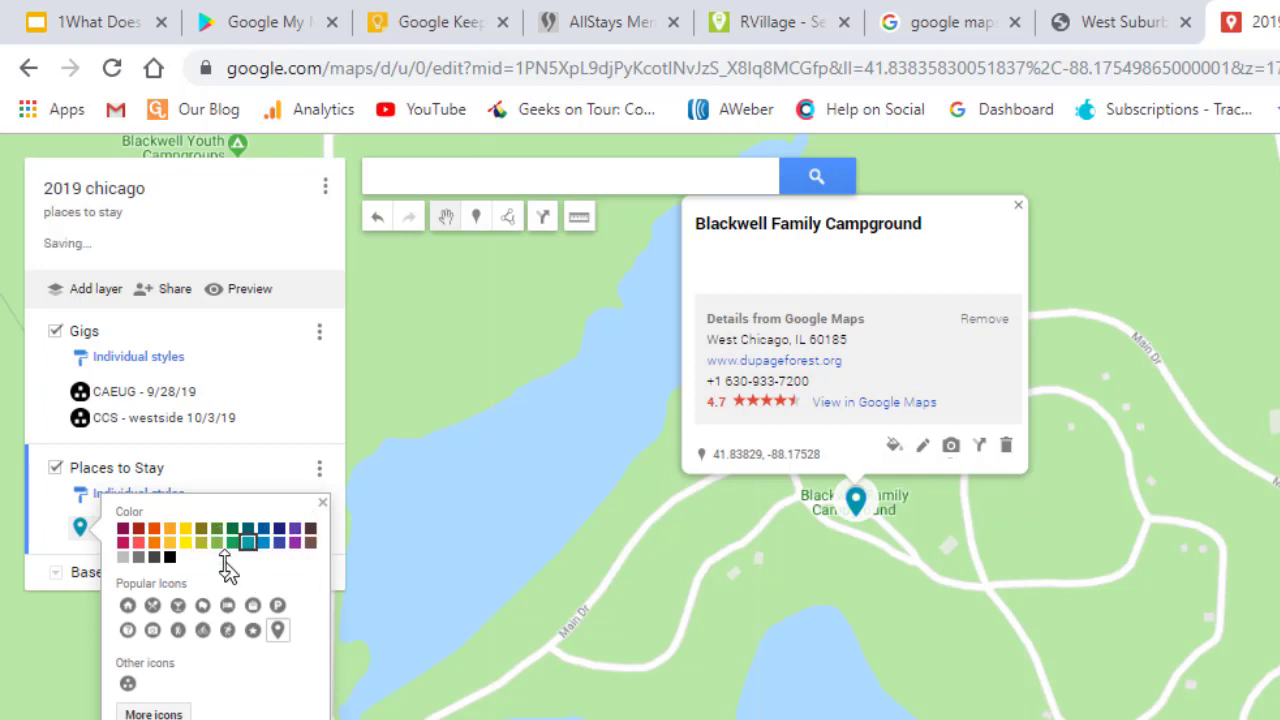
click(153, 714)
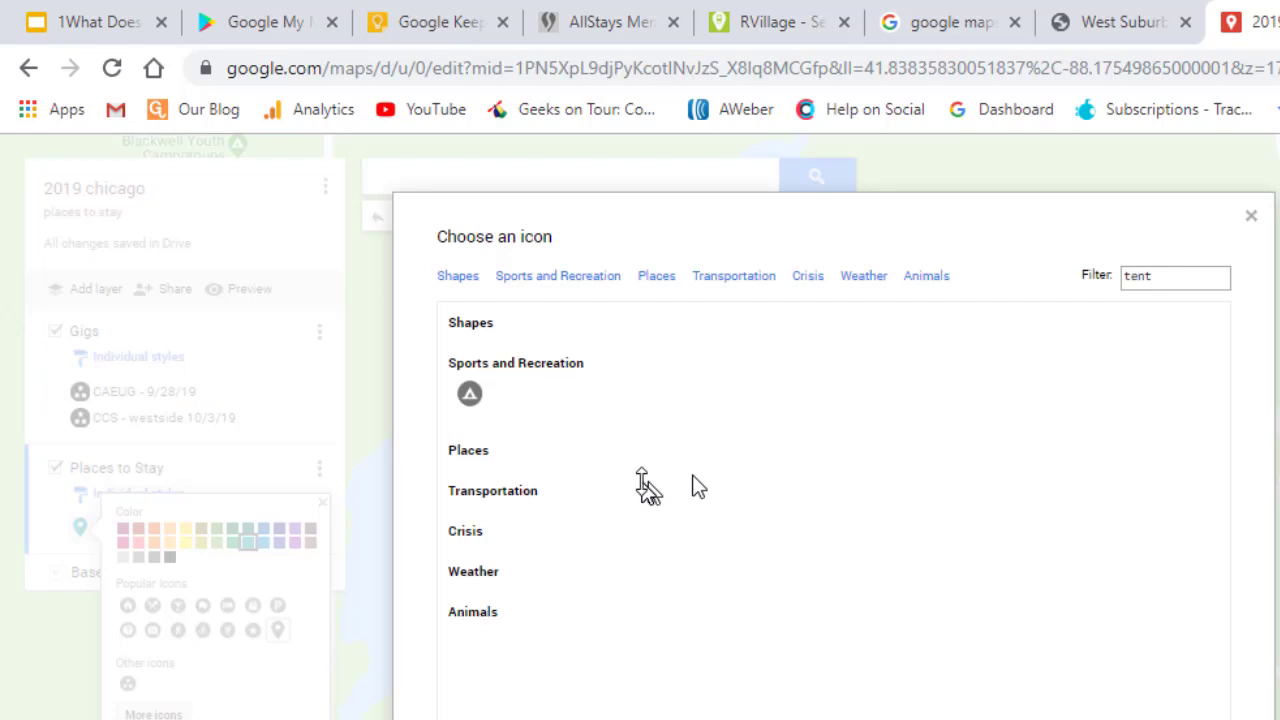
click(466, 393)
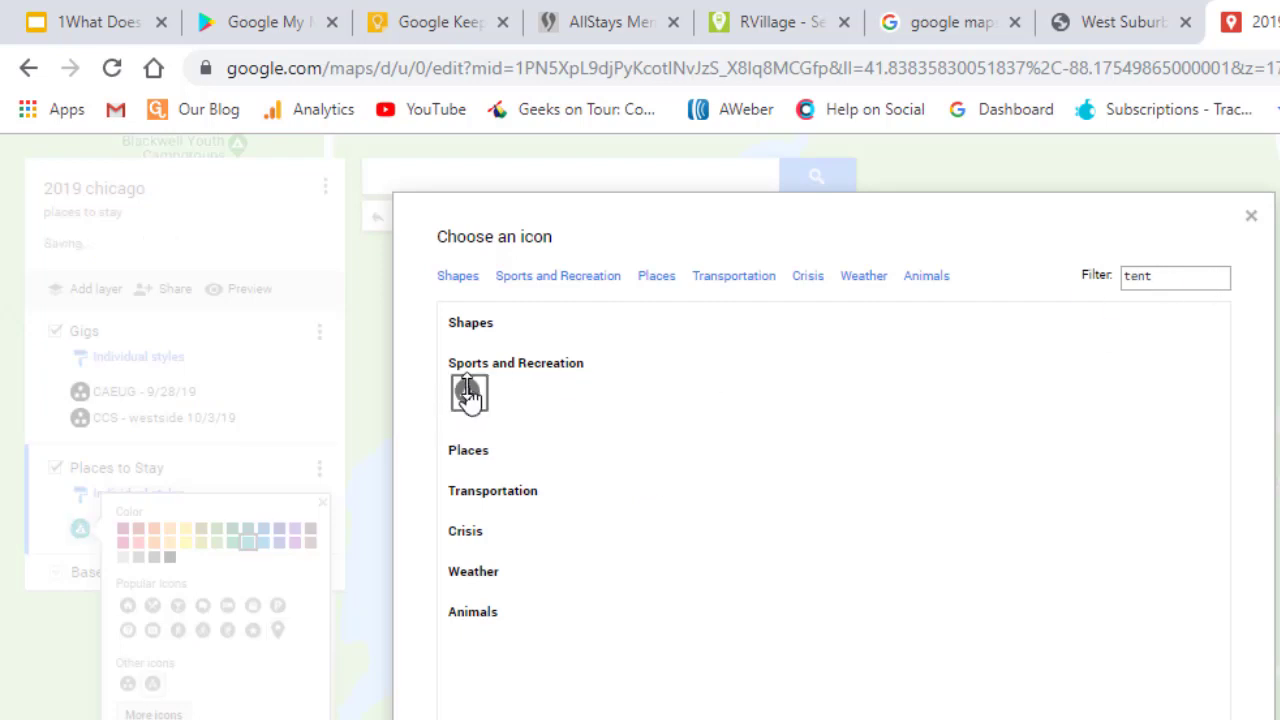
click(491, 686)
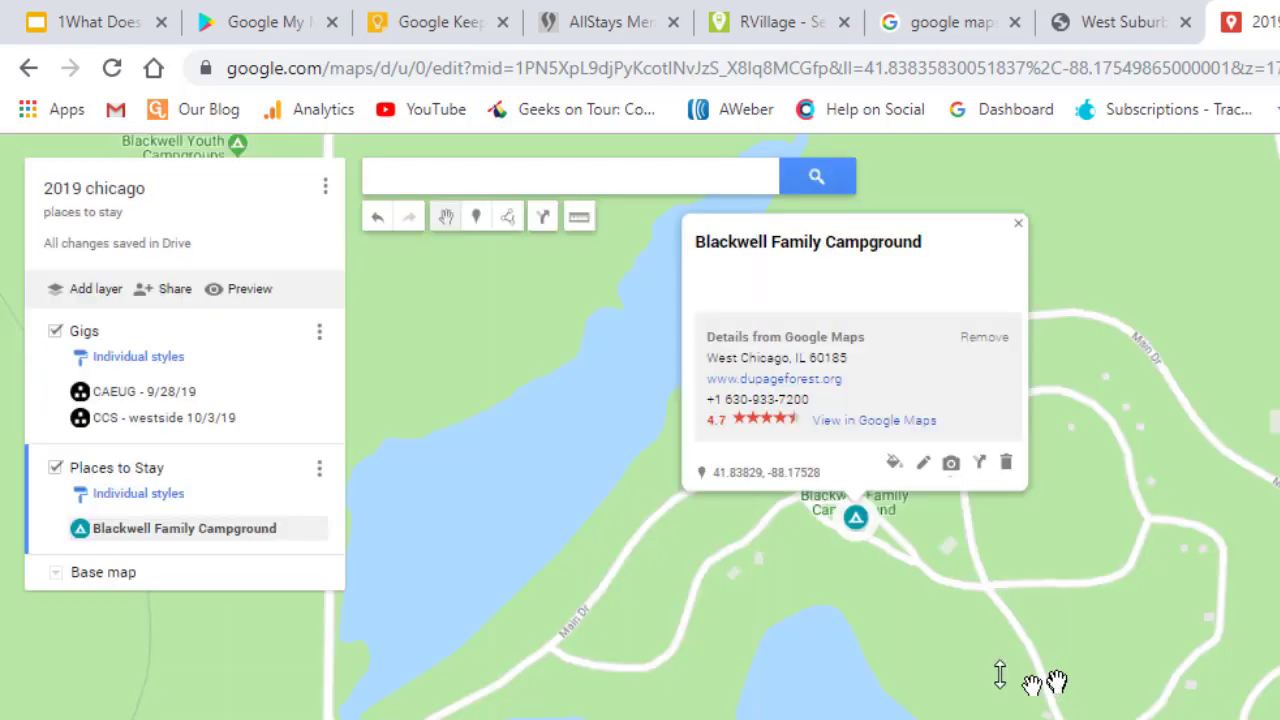
click(514, 172)
Search 'Elks lodge 2254' to find the Elks Lodge at 10720 Central Ave, Chicago Ridge
text(Elks log)
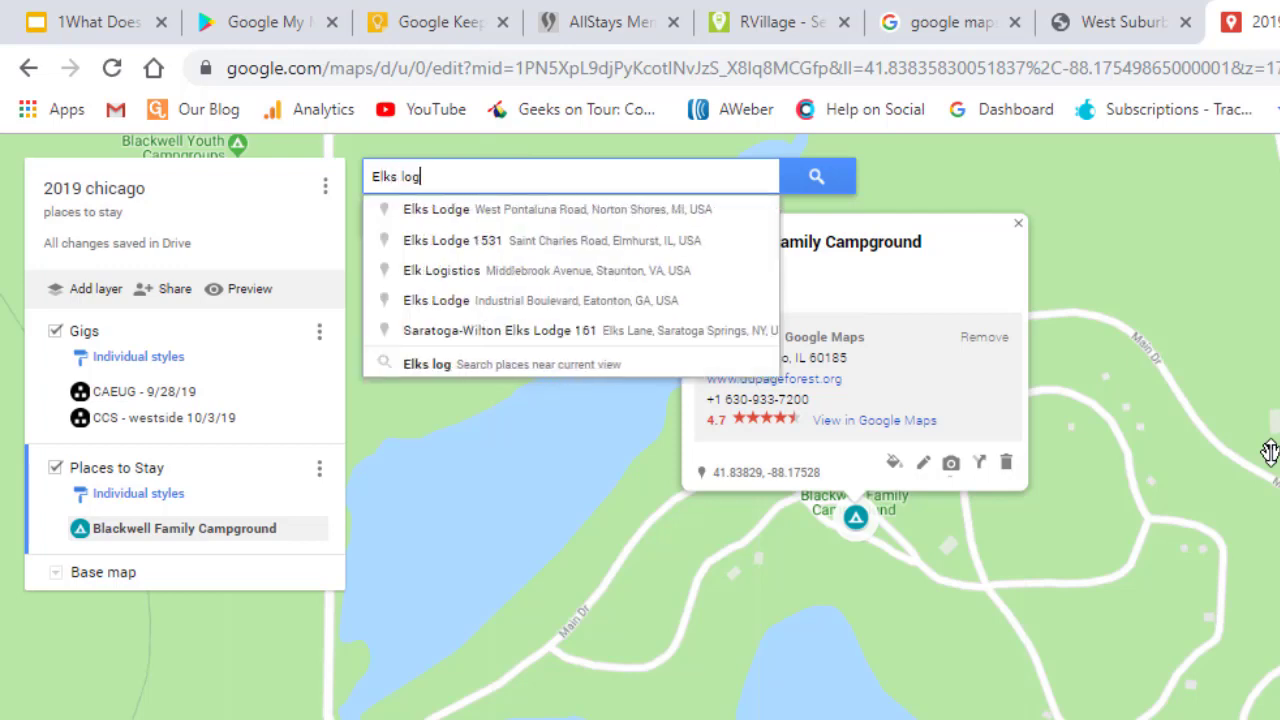
key(BackSpace)
text(dgee)
key(BackSpace)
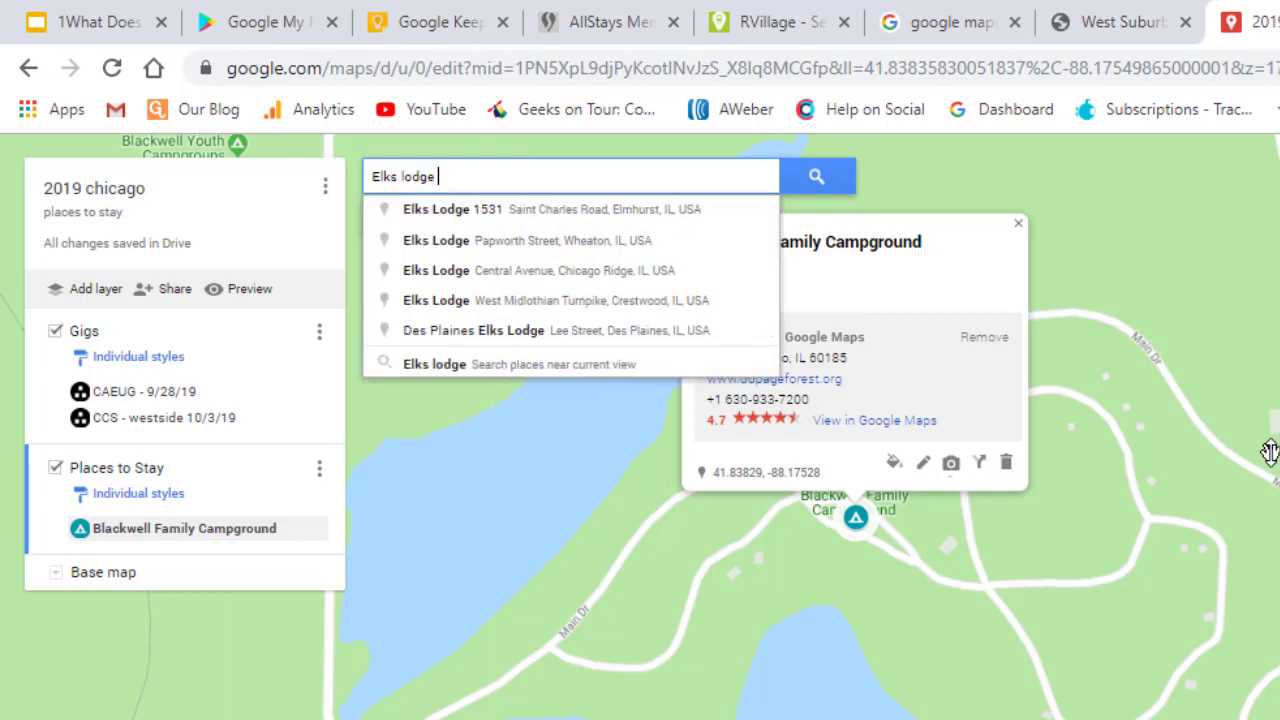
text(2254)
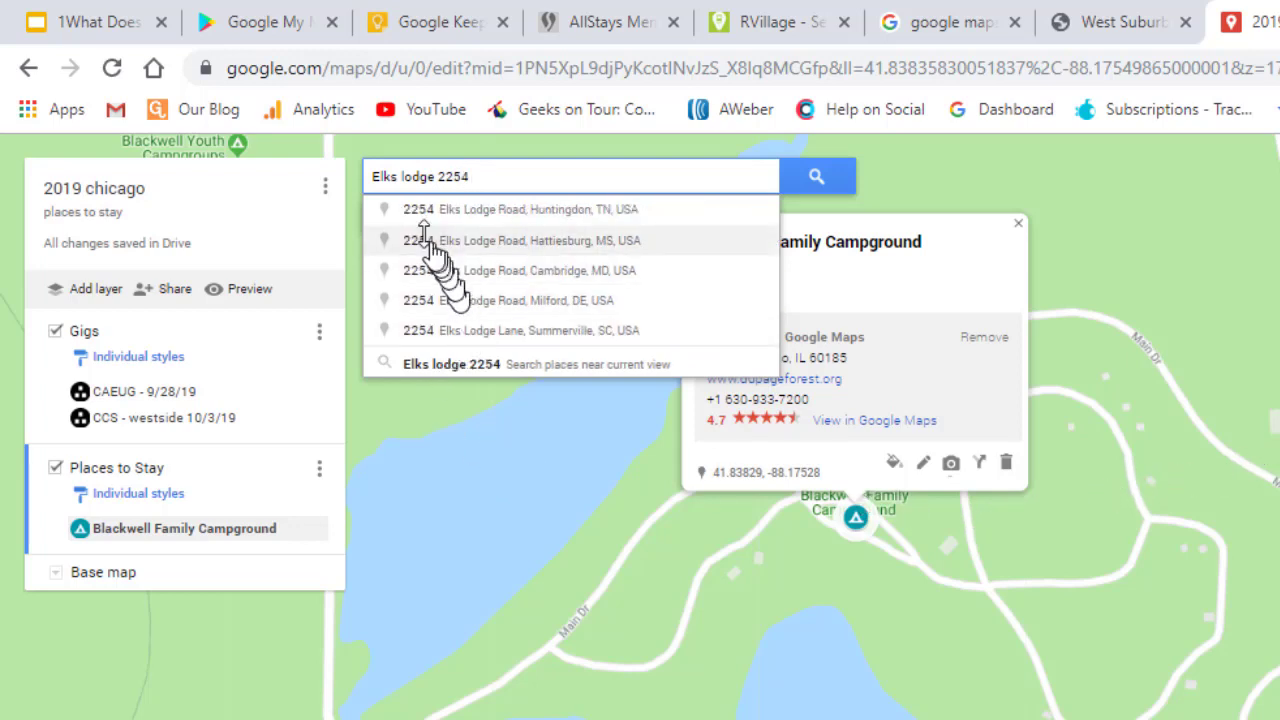
key(Return)
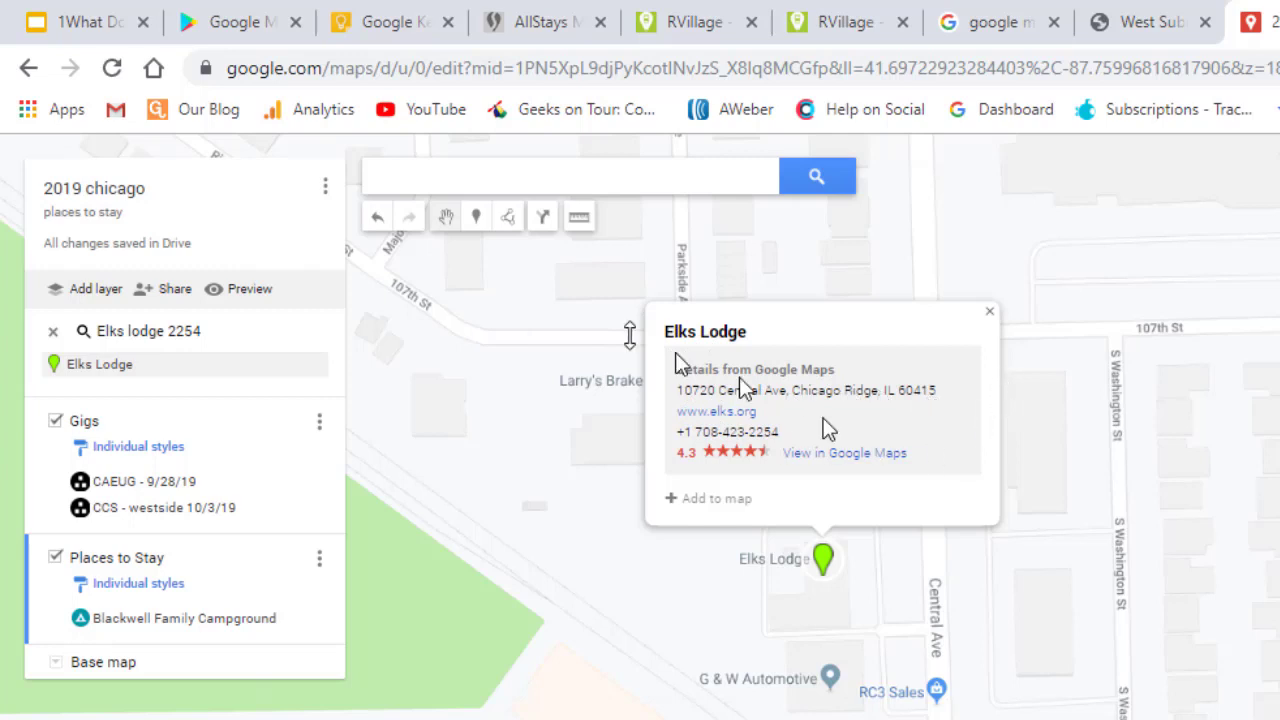
Pin the Elks Lodge as 'Elks Lodge 2254', described 'Recommended in rvillage.' with its link
click(477, 224)
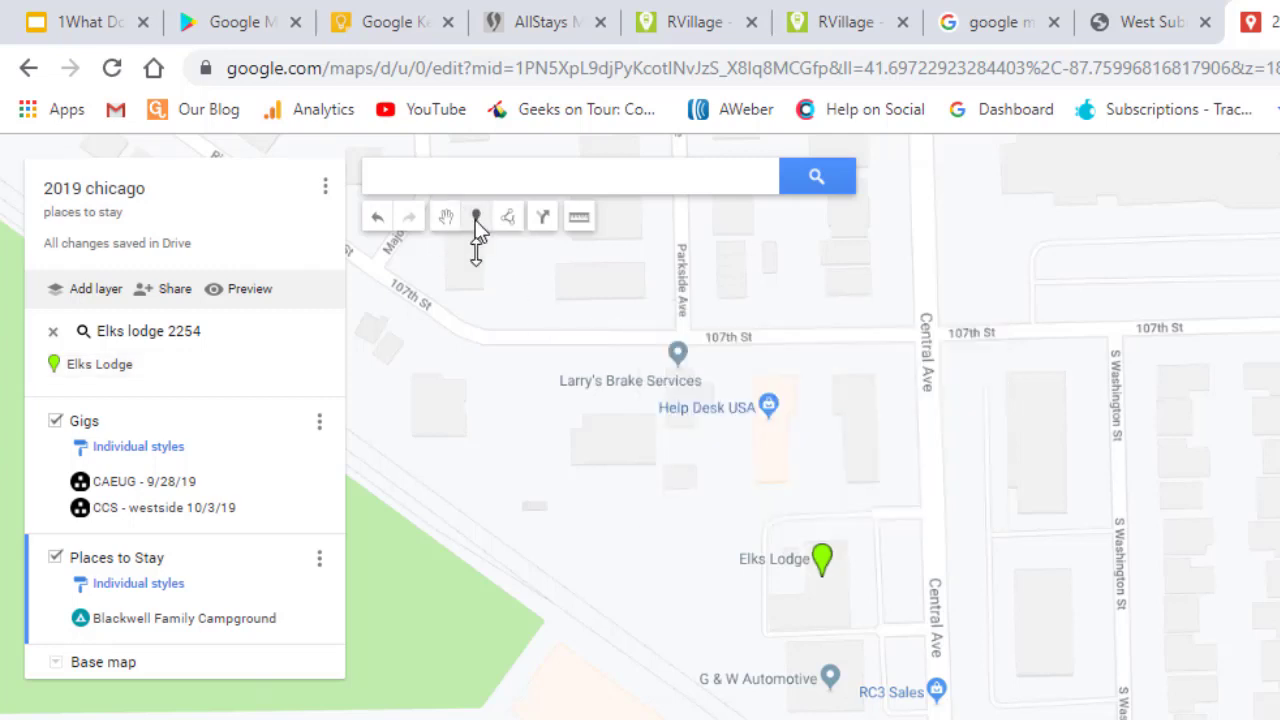
click(806, 586)
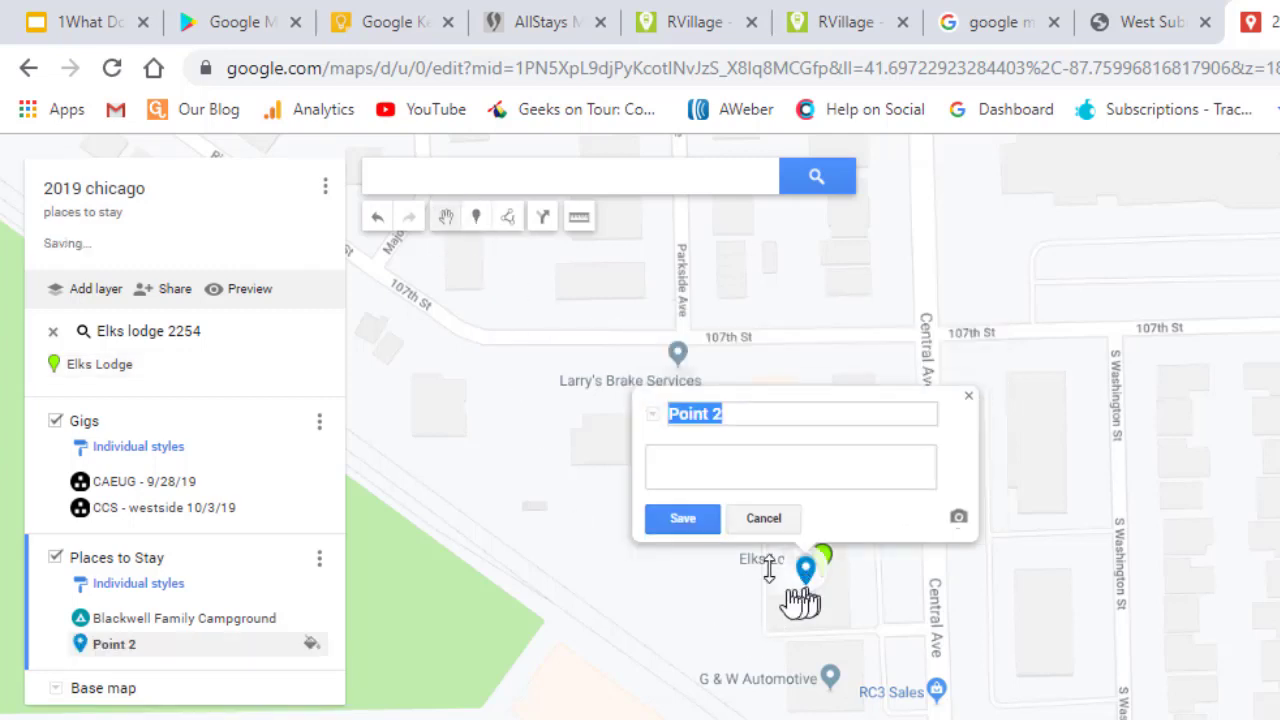
click(723, 414)
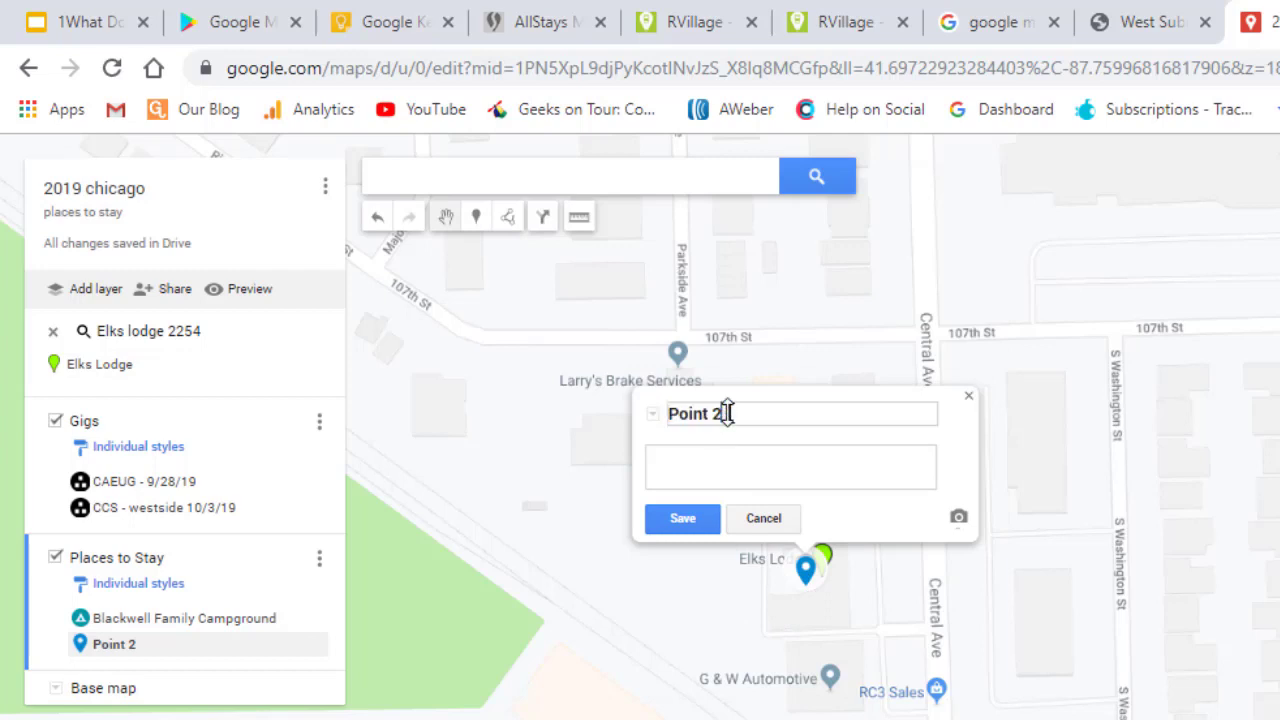
drag(723, 414, 663, 413)
text(Elks Lodge 2254)
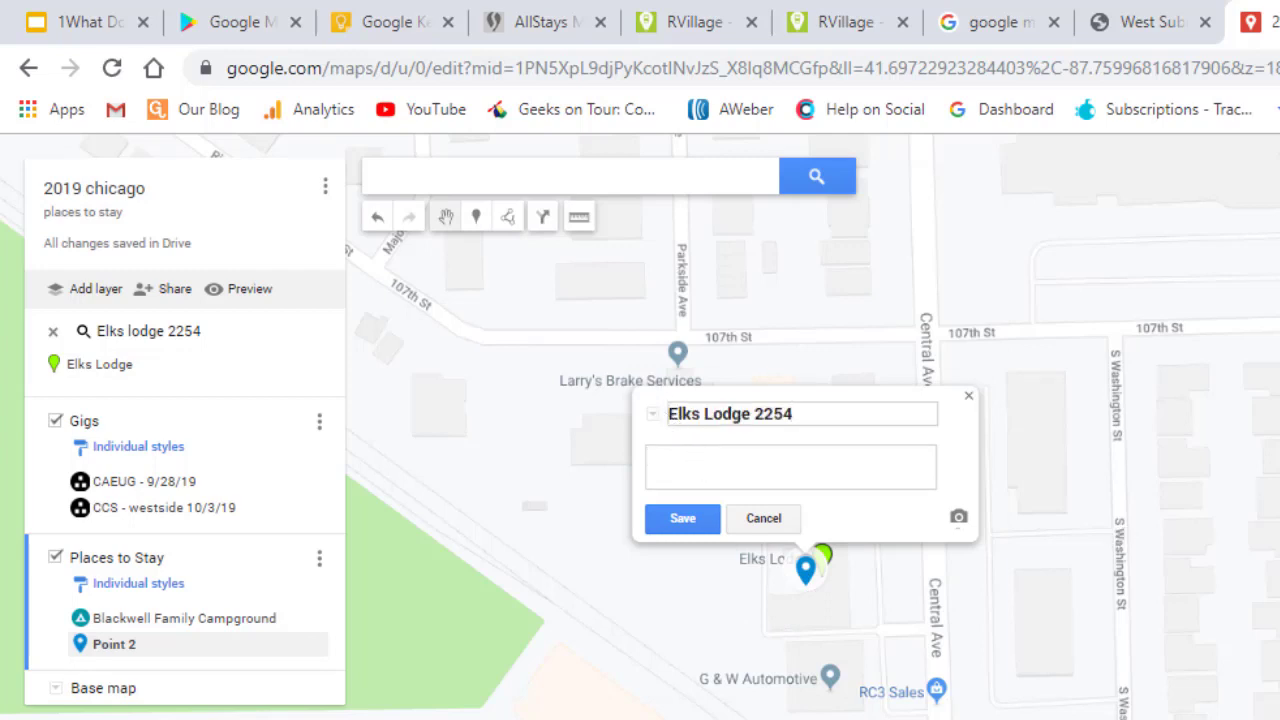
text(Re)
text(commende)
text(d in rvi)
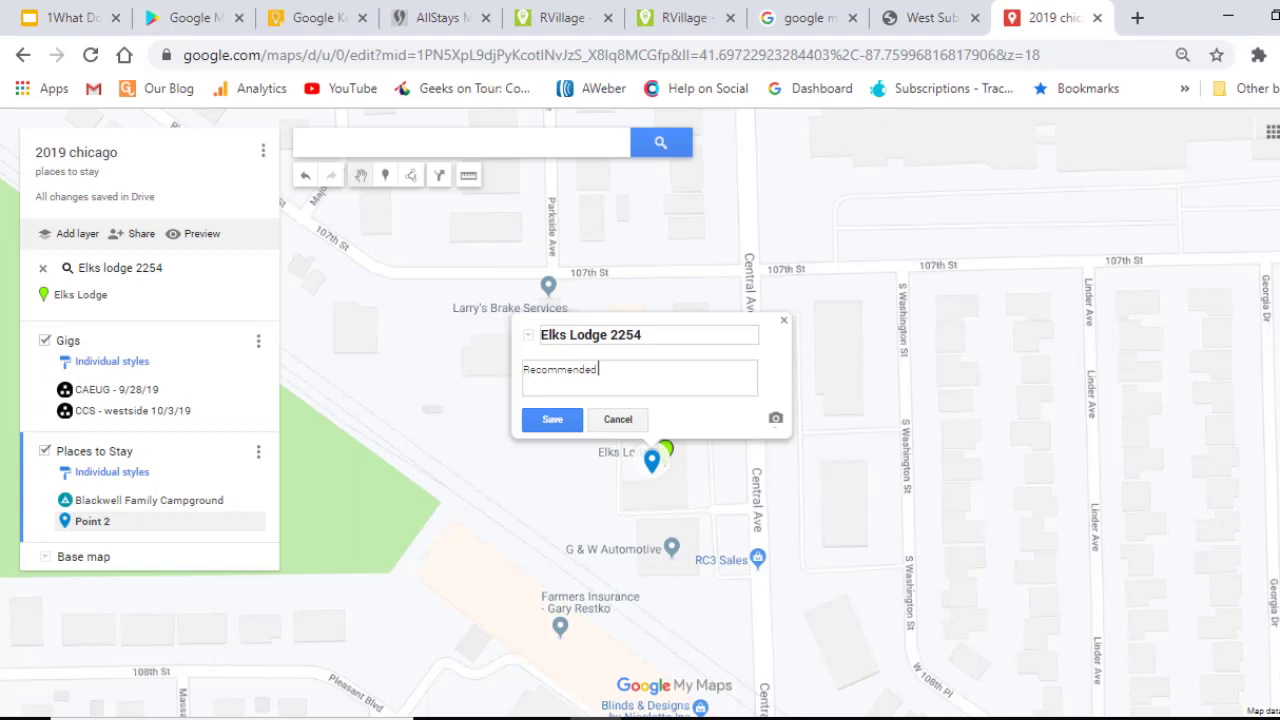
text(llage.)
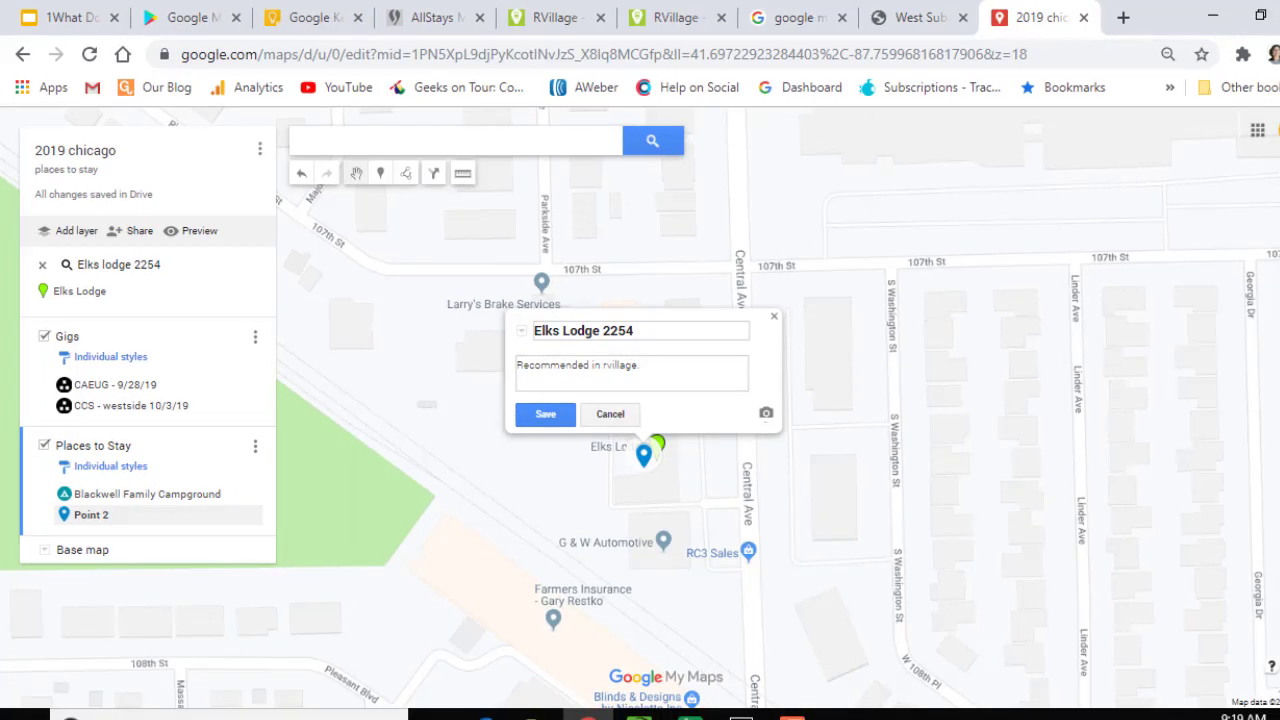
text(https://www.rvillage.com/rv-park/28797/elks-lodge-oak-lawn-chicago-r)
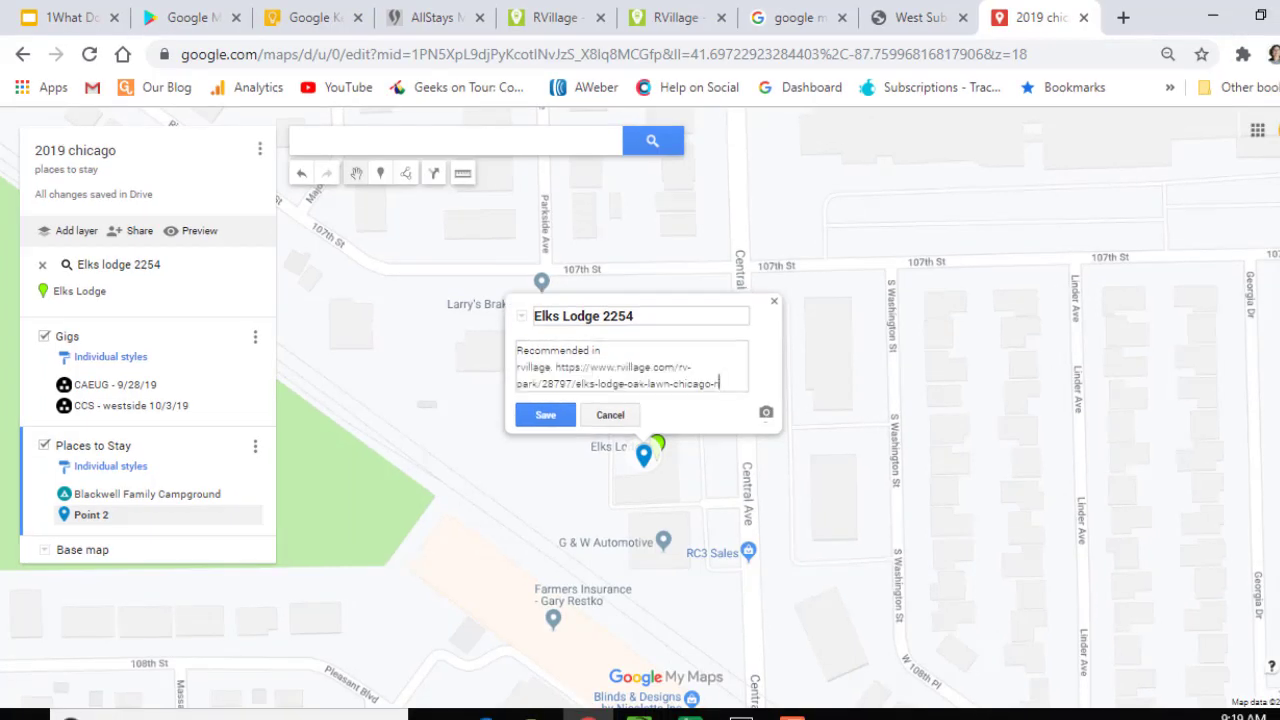
click(546, 416)
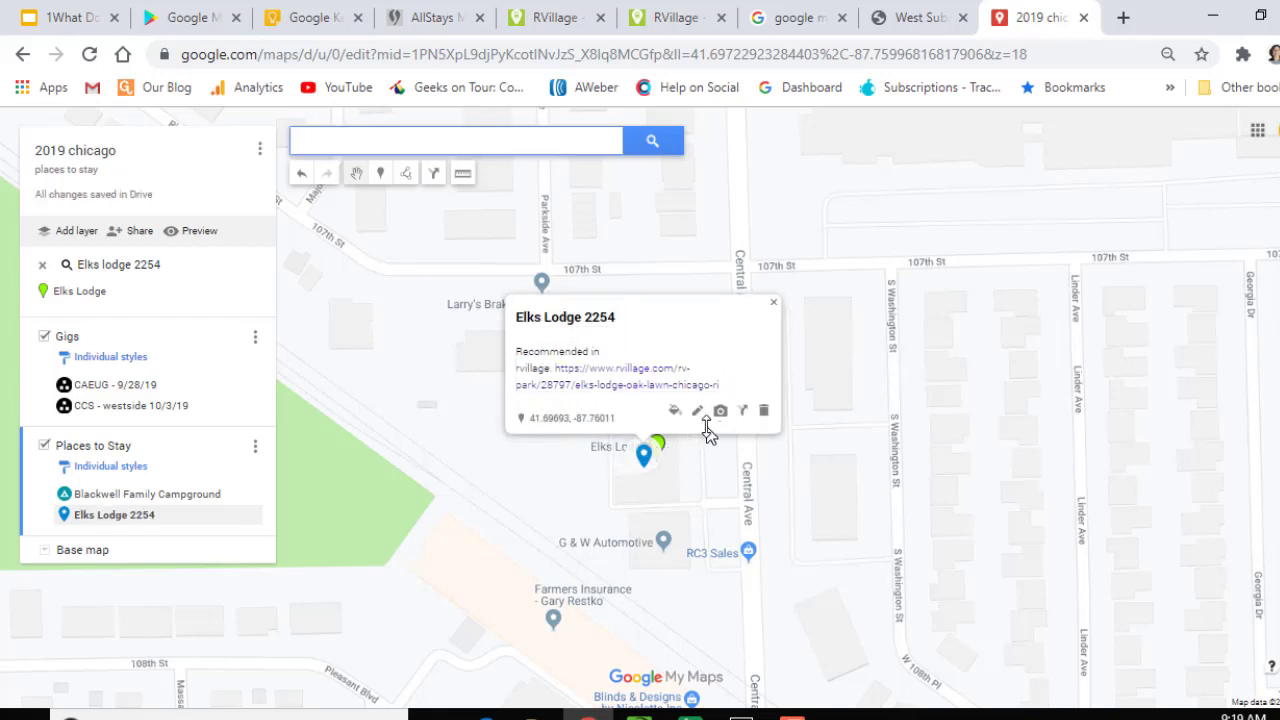
Style the Elks Lodge 2254 marker purple with a deer icon and remove the search results layer
click(673, 414)
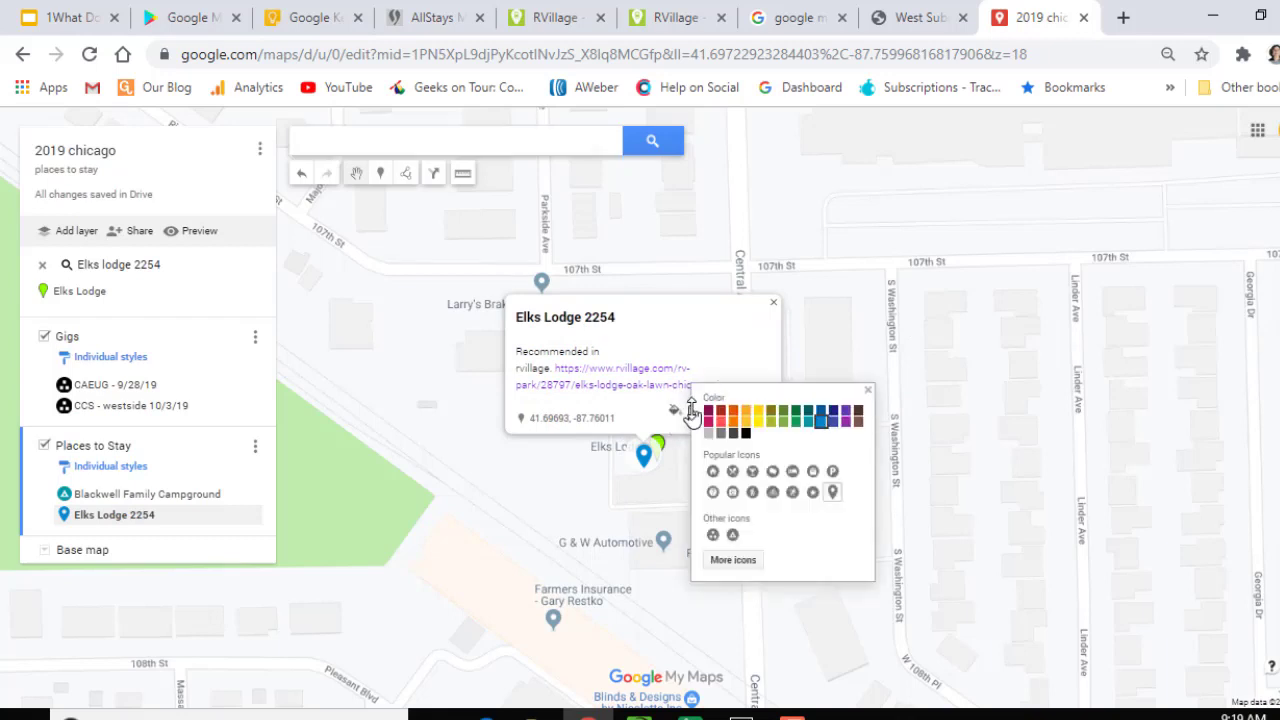
click(846, 420)
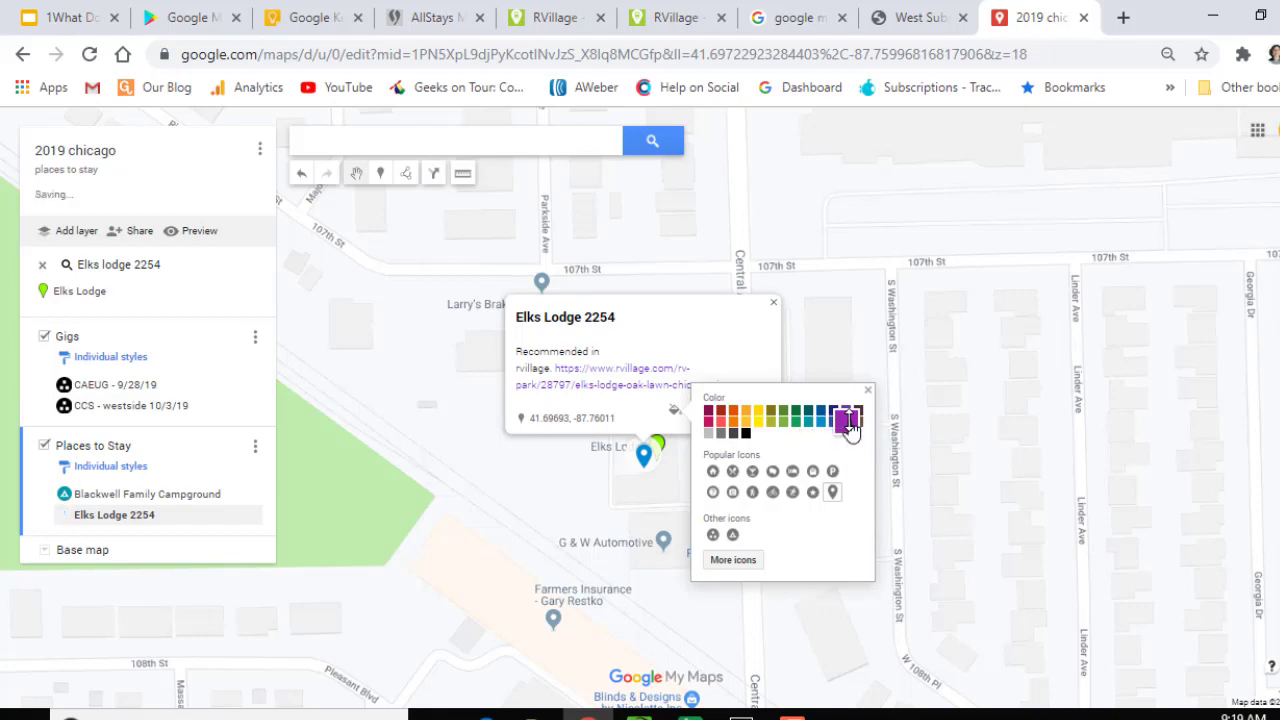
click(733, 560)
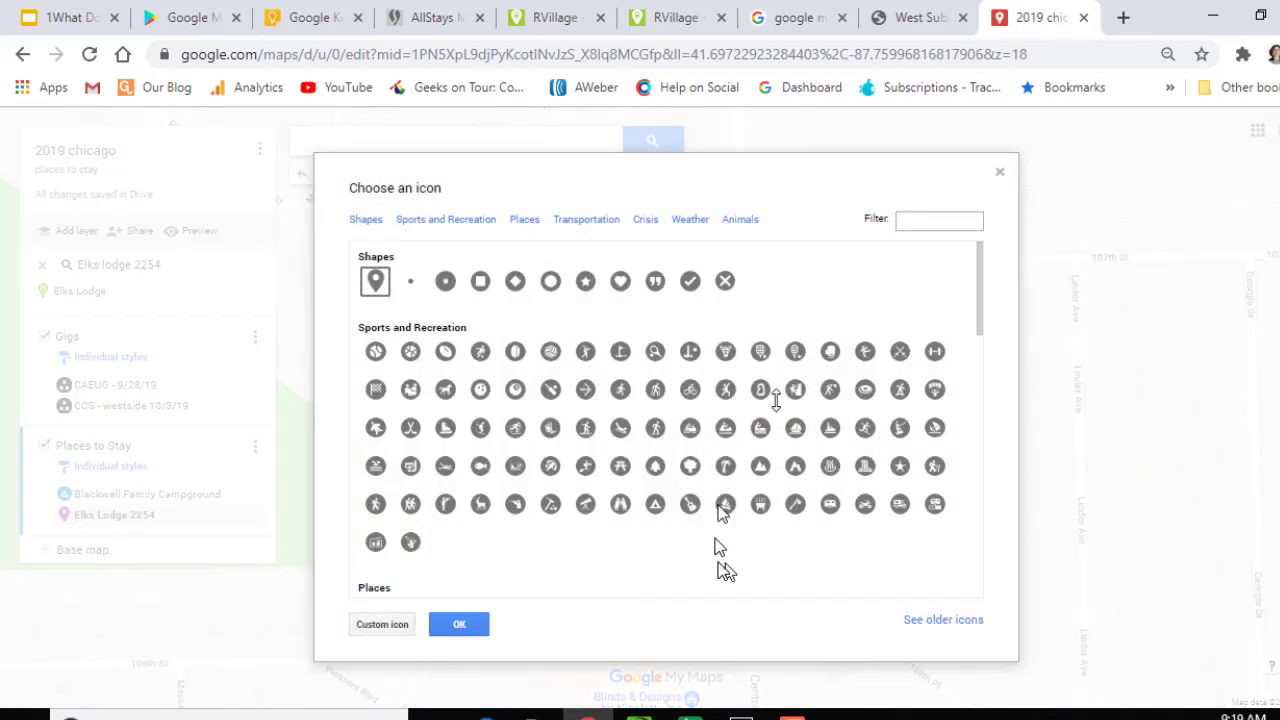
click(913, 222)
text(elk)
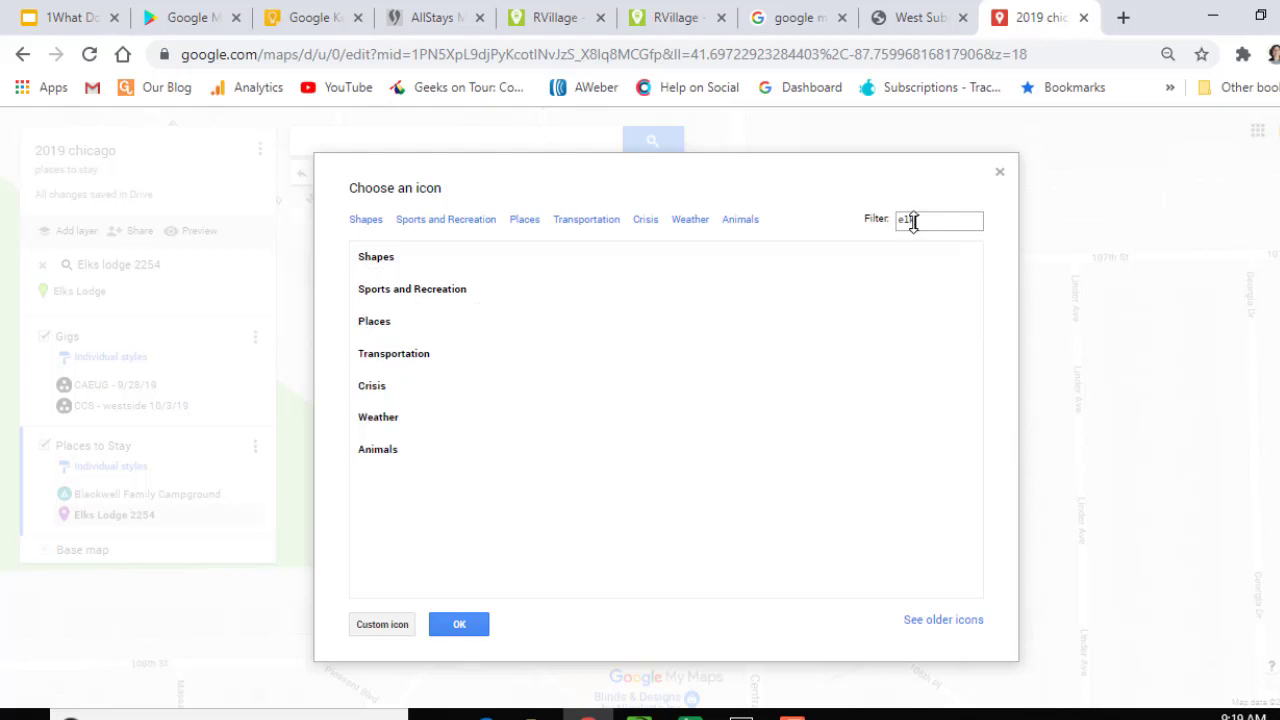
text(deer)
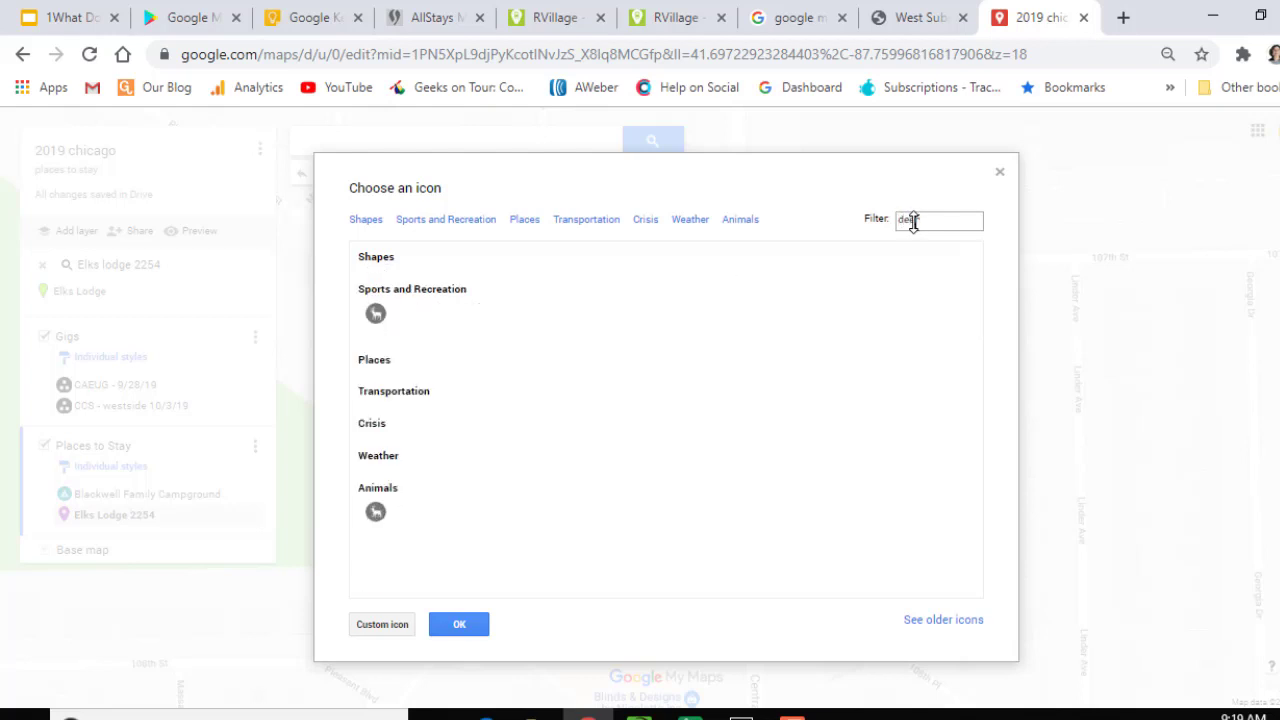
click(377, 316)
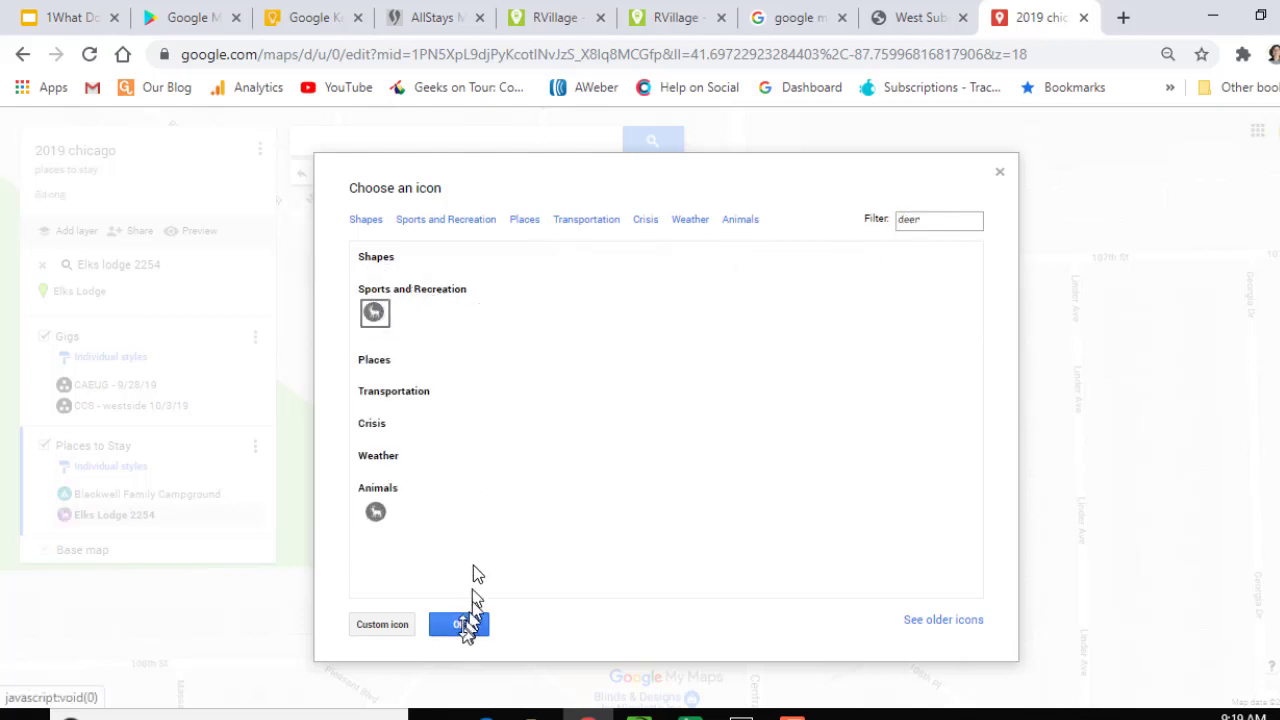
click(461, 625)
click(42, 264)
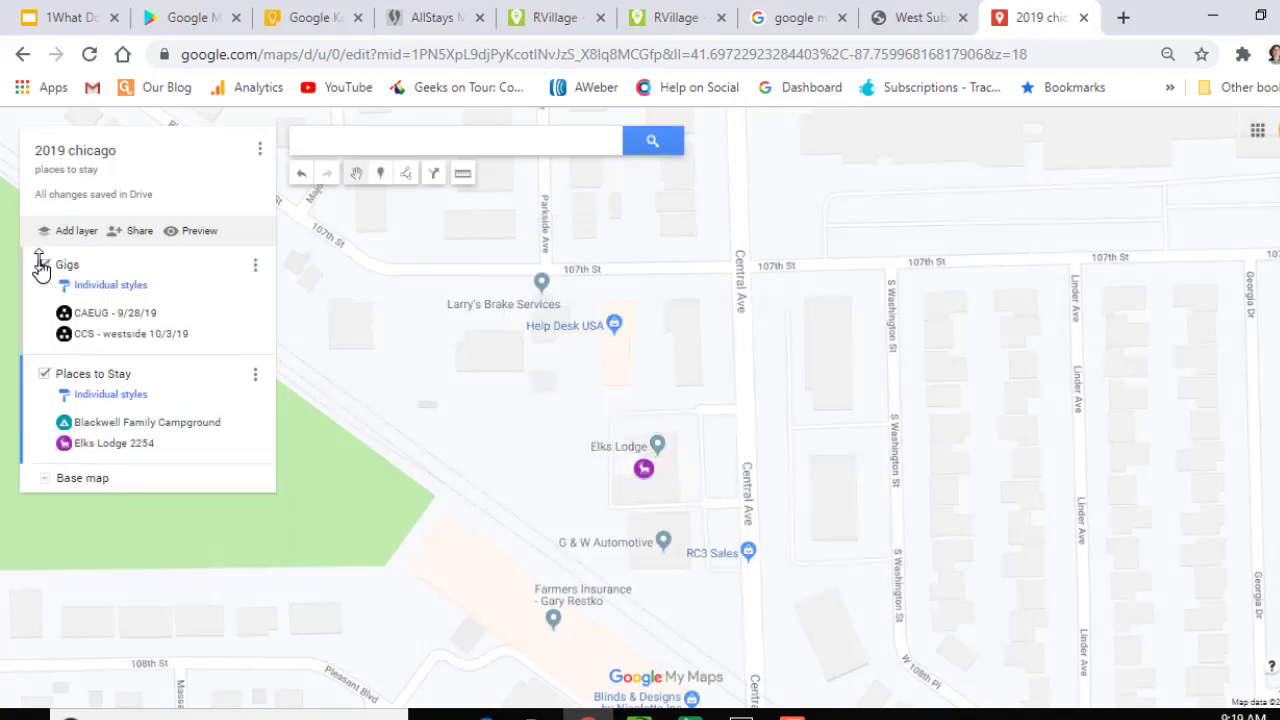
Zoom the map out to the wider Chicago region so every gig and place marker shows
scroll(852, 432, down, 1)
scroll(856, 436, down, 3)
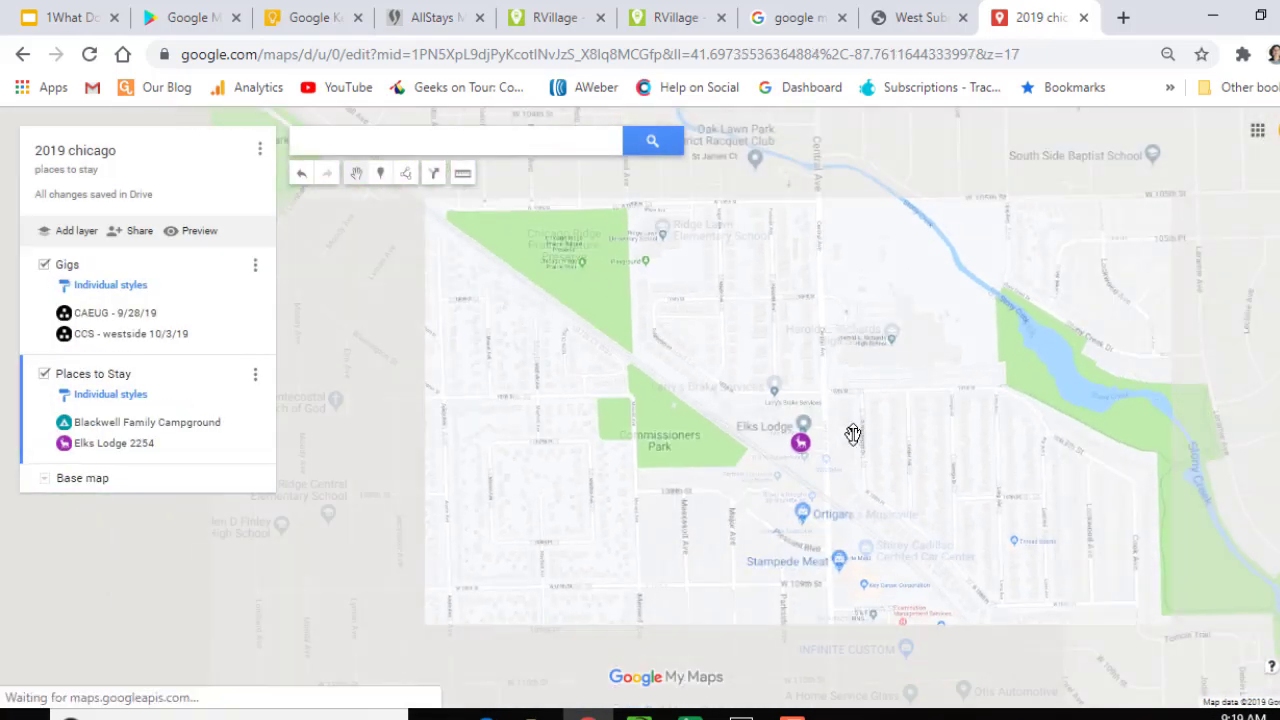
scroll(900, 380, down, 1)
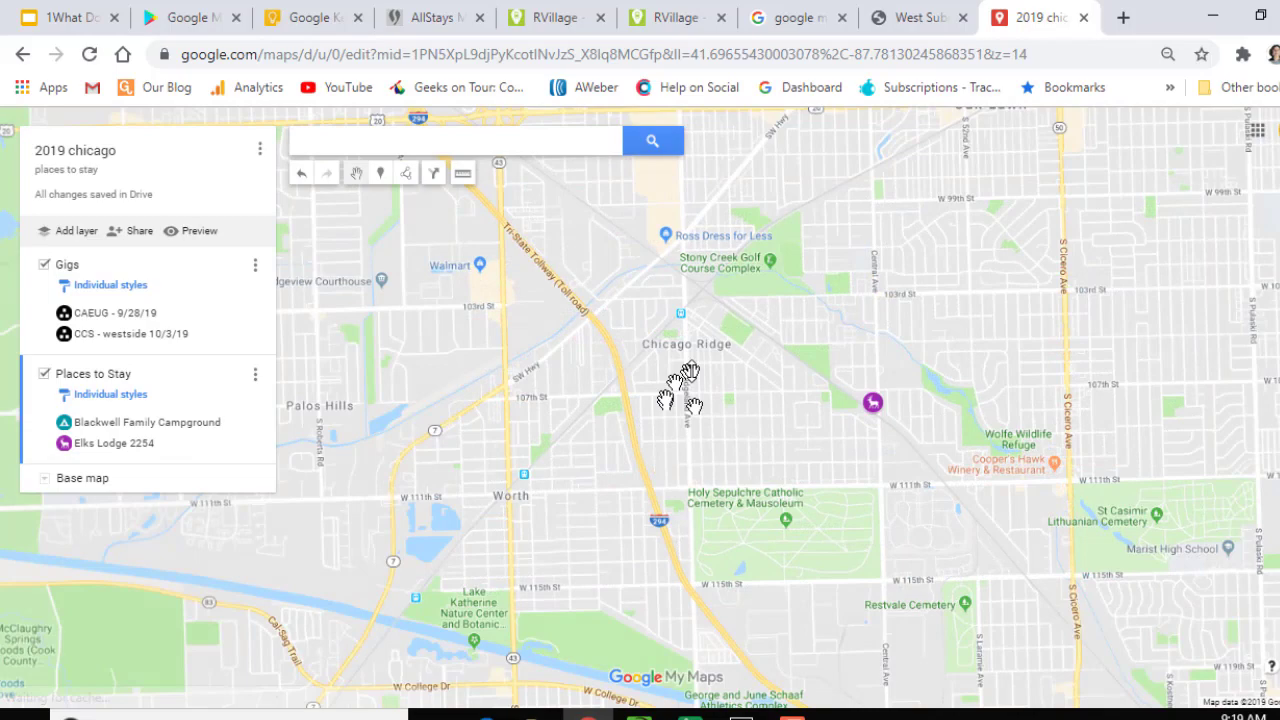
scroll(852, 373, down, 2)
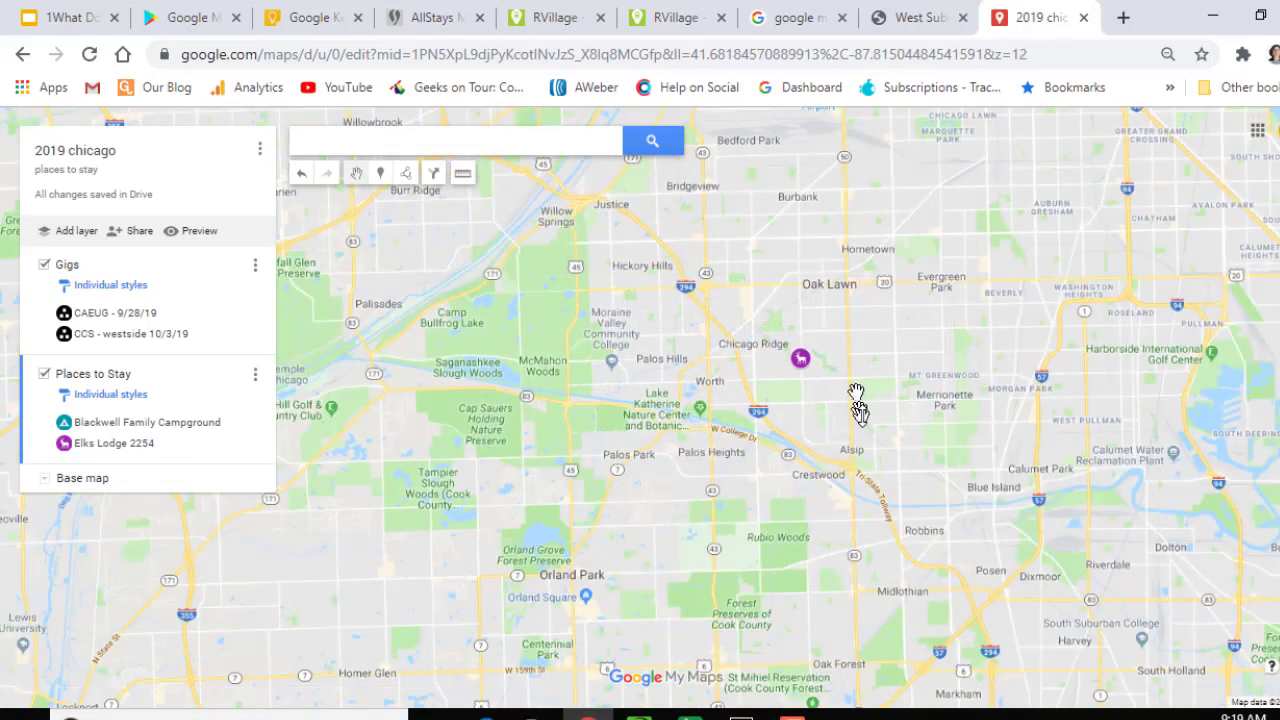
scroll(849, 309, down, 1)
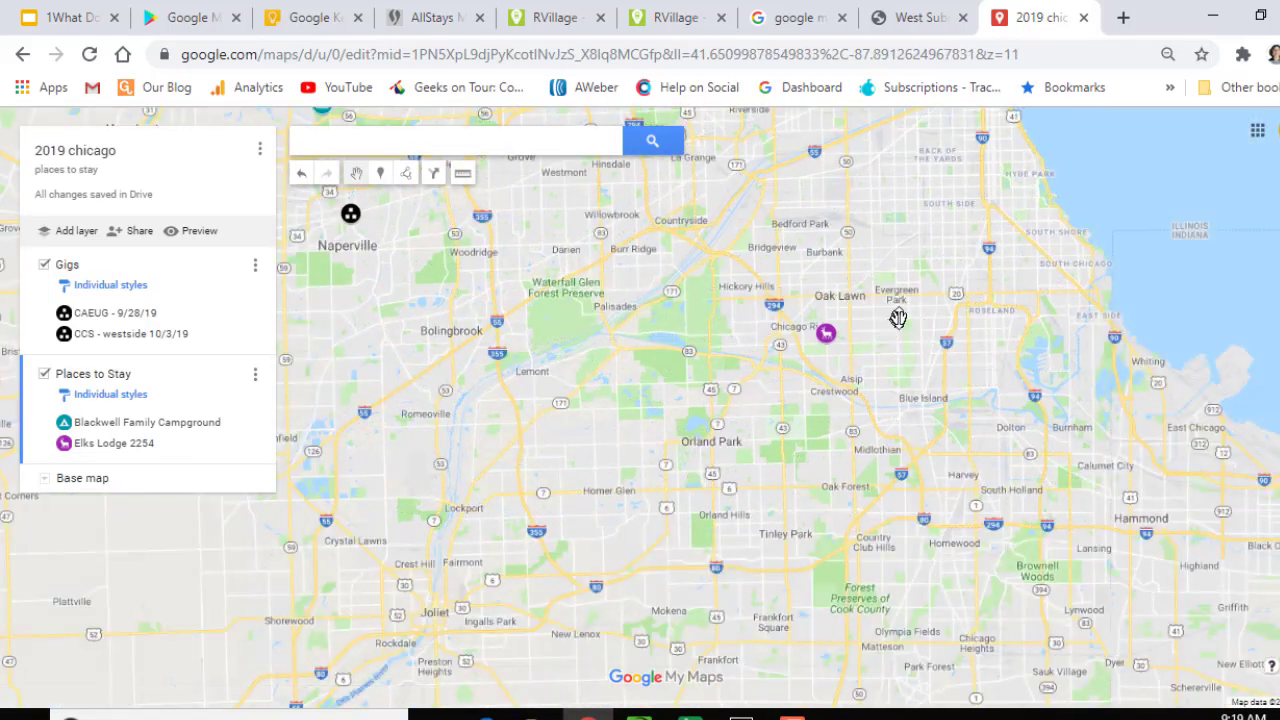
scroll(894, 320, down, 2)
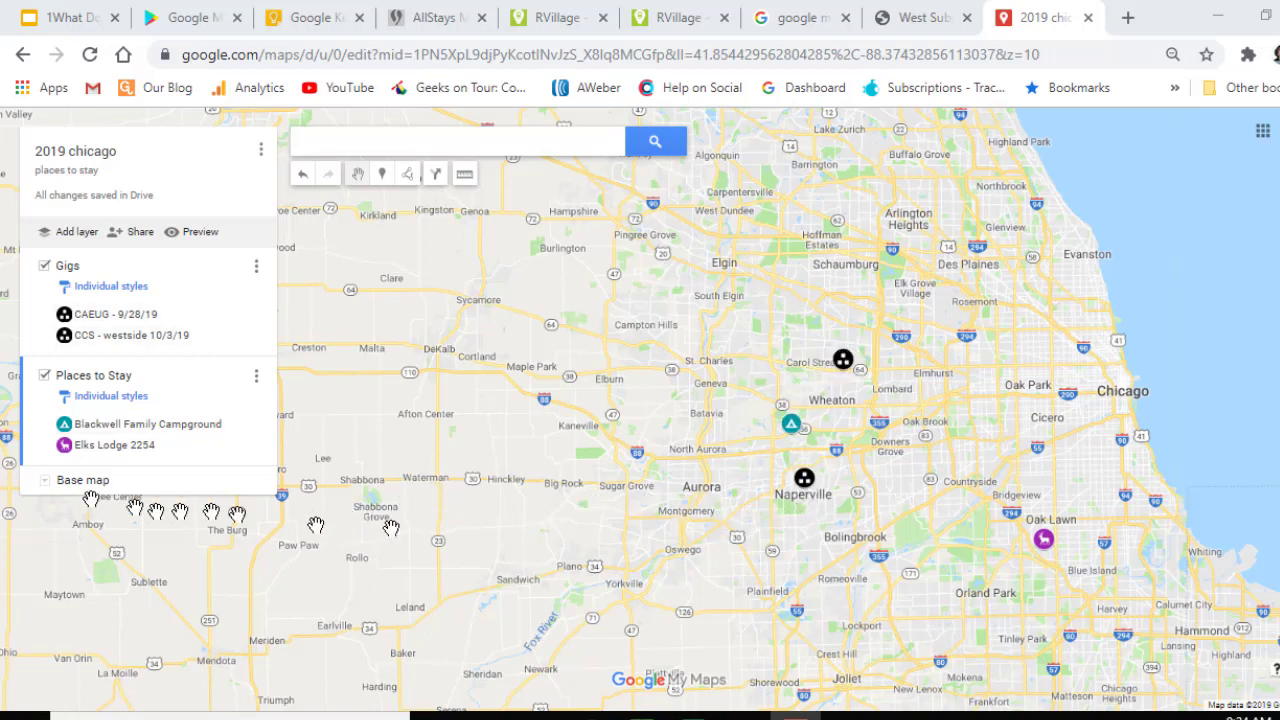
Switch the base map to the Light Political style
click(49, 485)
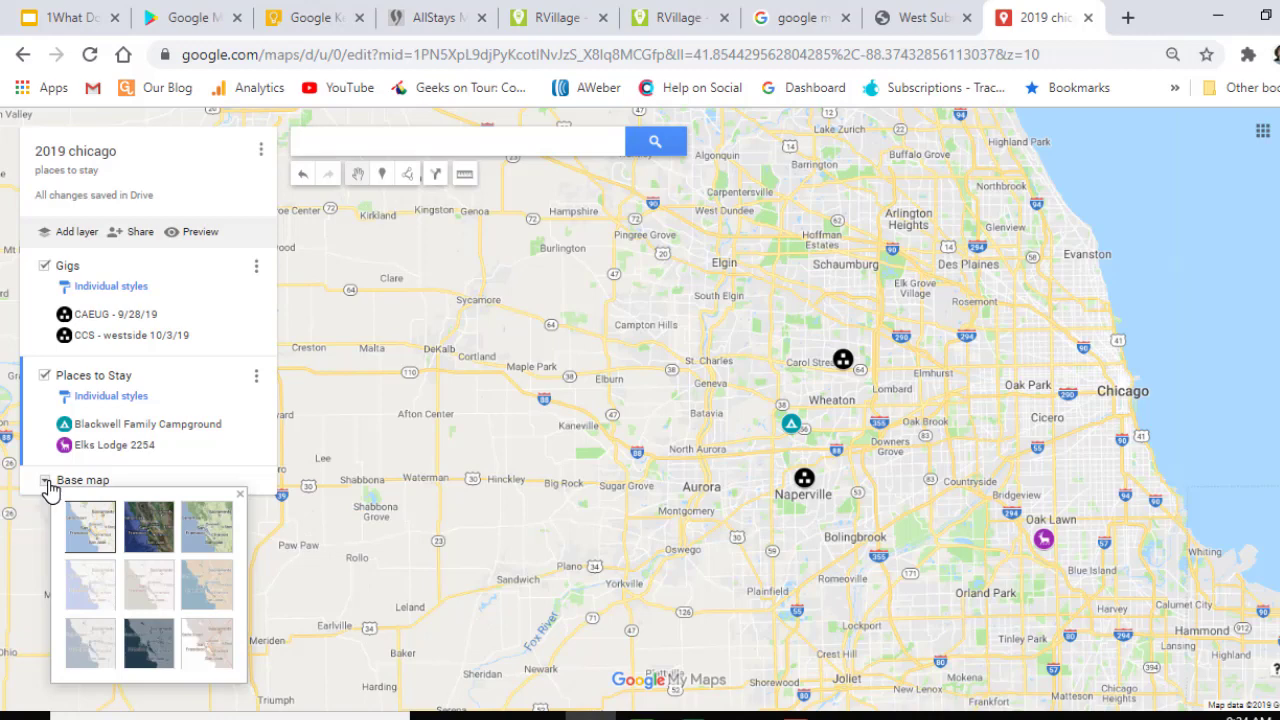
click(86, 594)
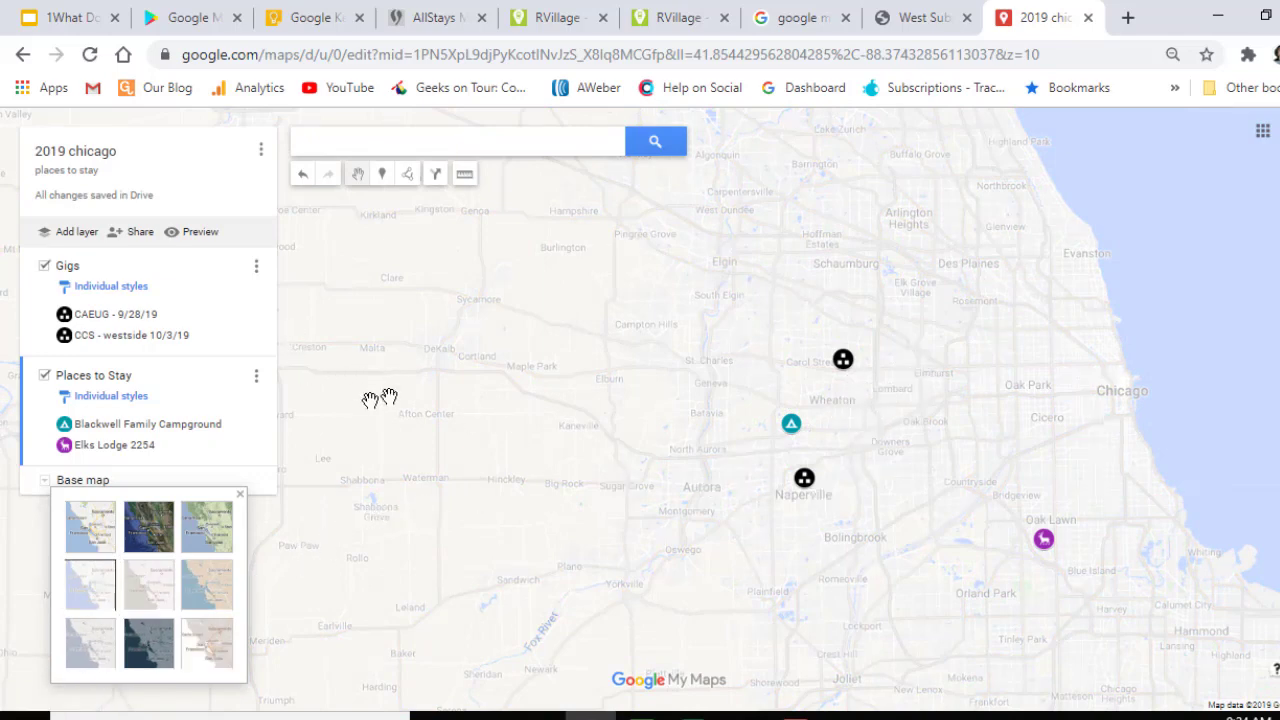
click(361, 457)
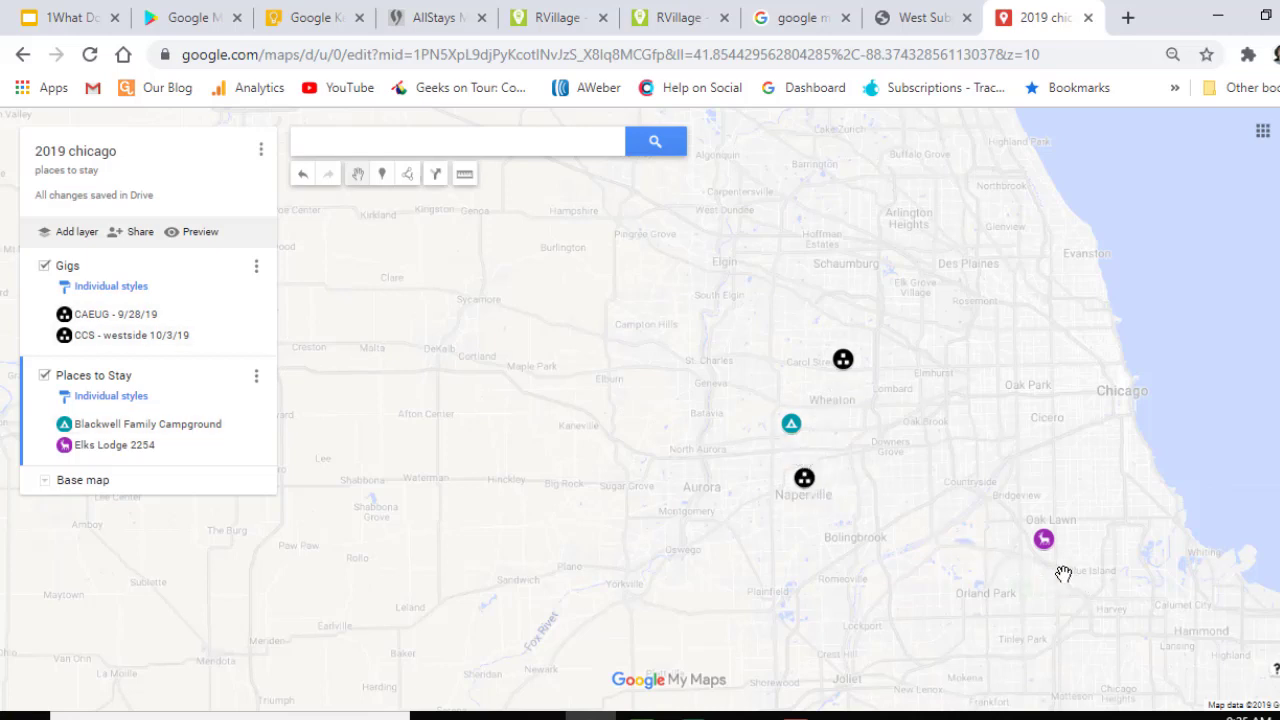
Toggle the Places to Stay layer off and back on twice
click(44, 377)
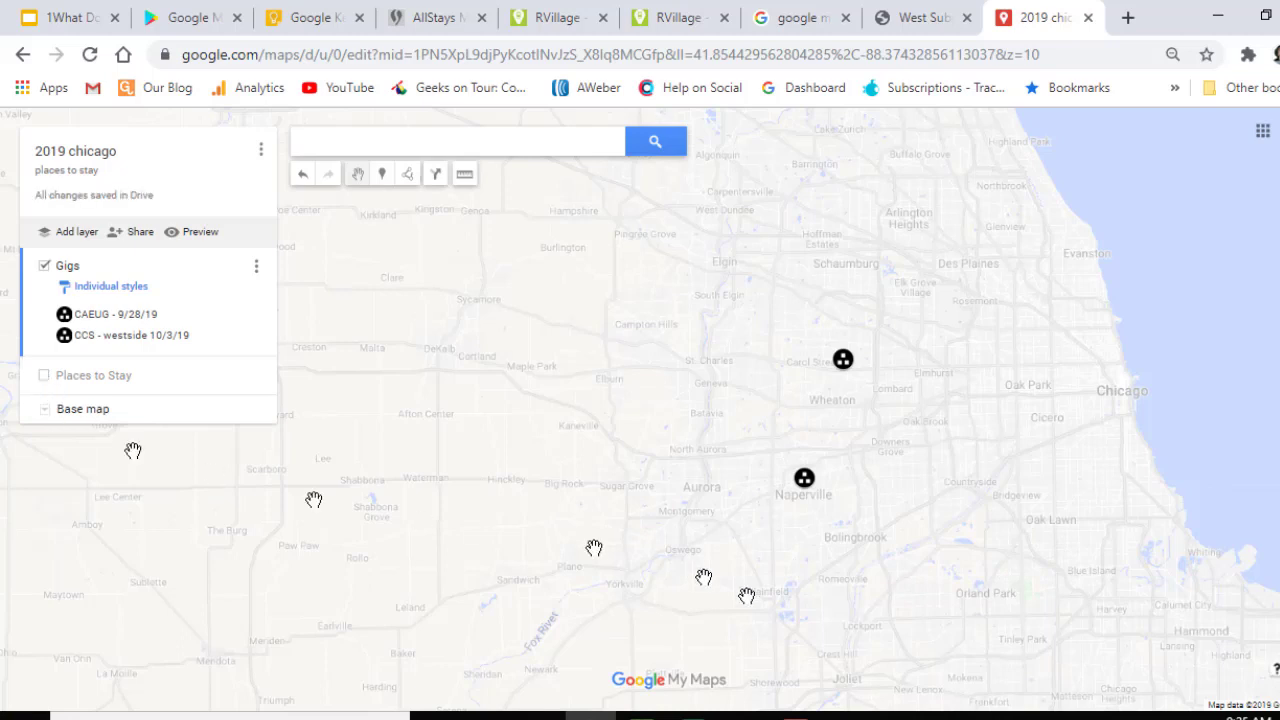
click(44, 377)
click(44, 377)
click(44, 377)
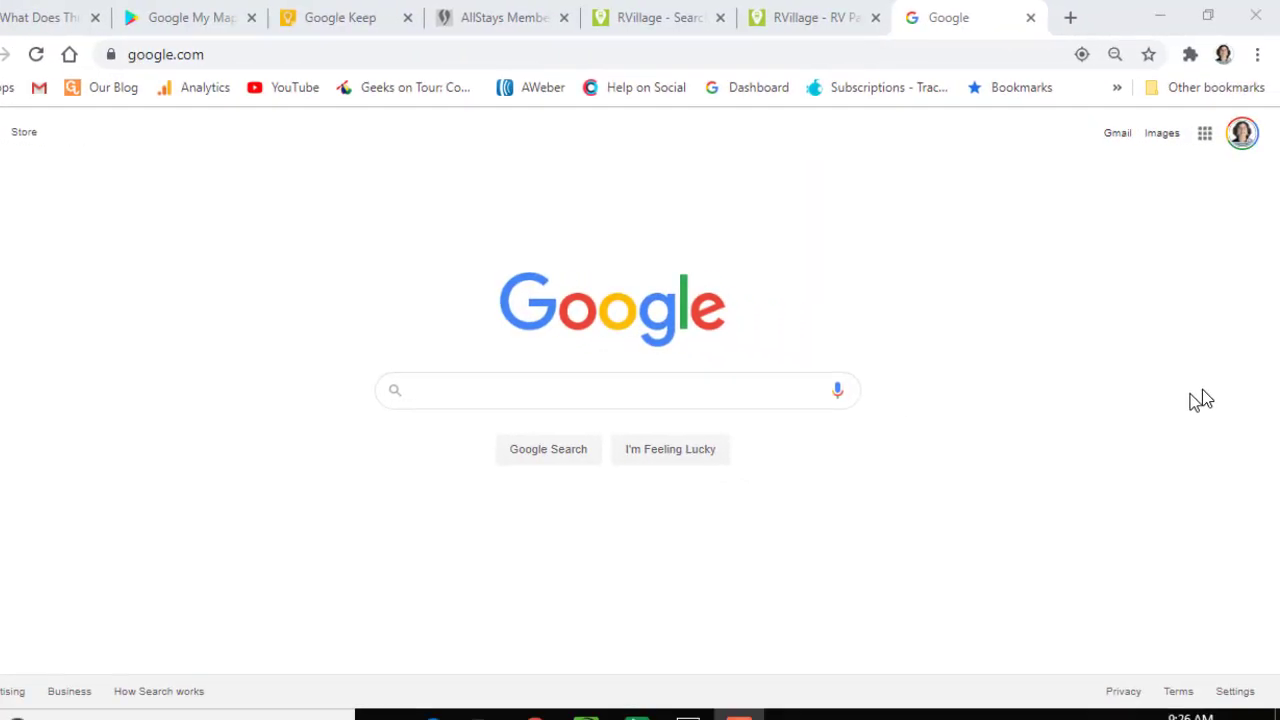
Go to mymaps.google.com from the address bar via the 'myma' autocomplete
click(255, 53)
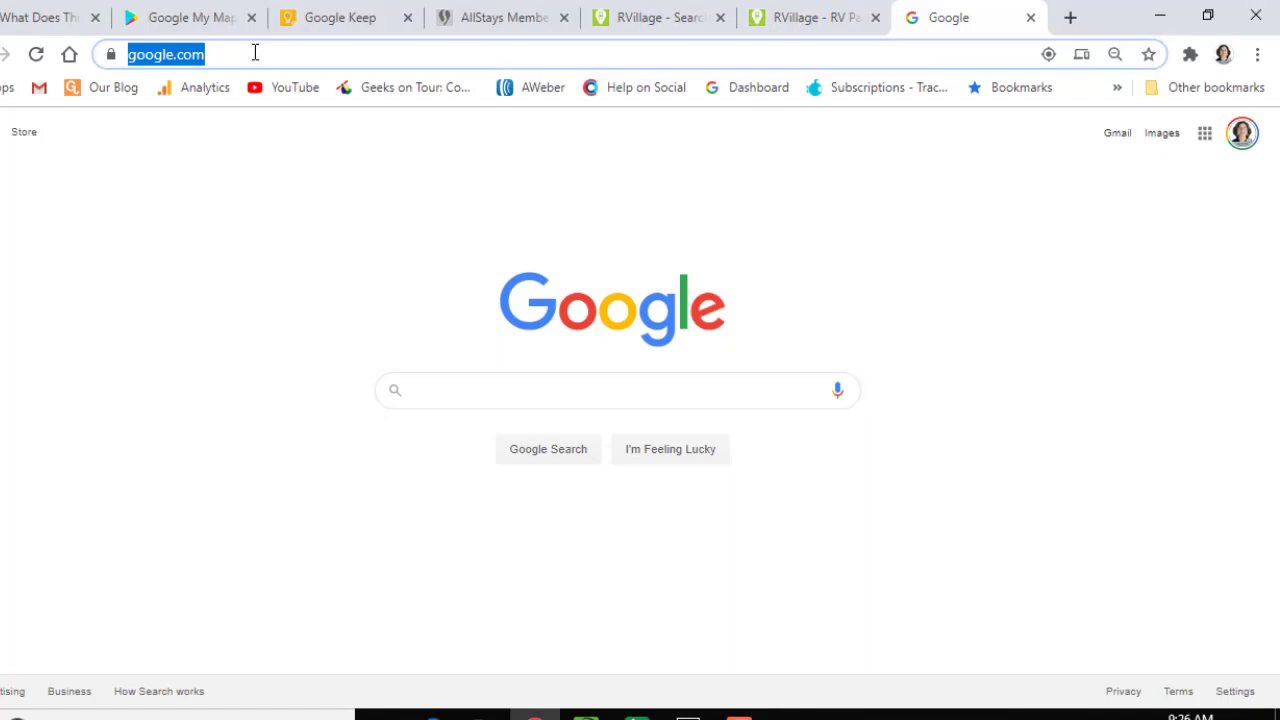
text(myma)
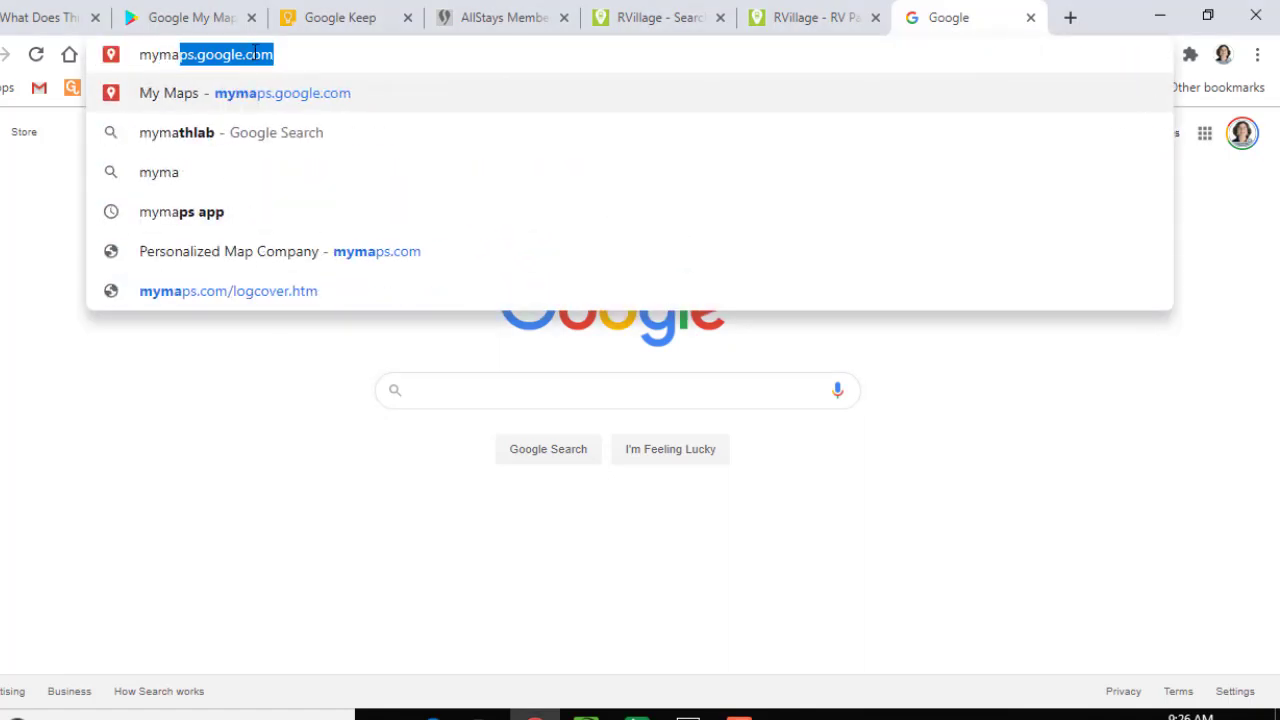
key(Return)
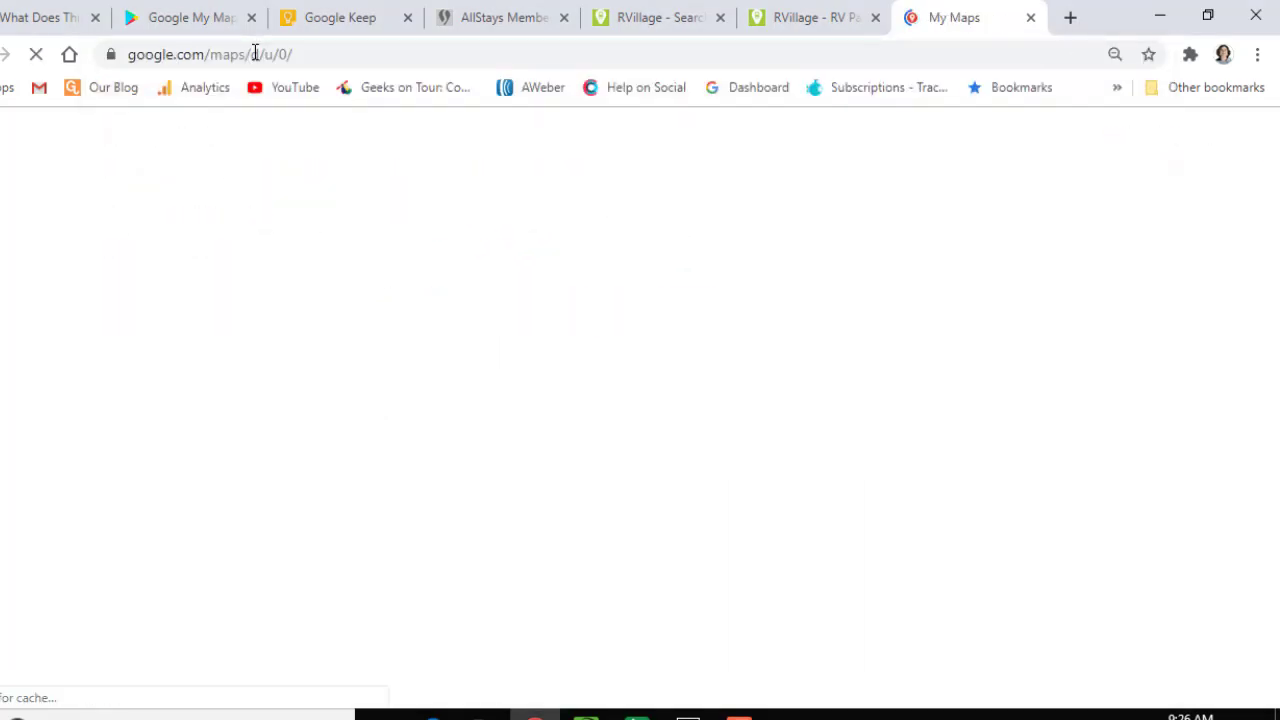